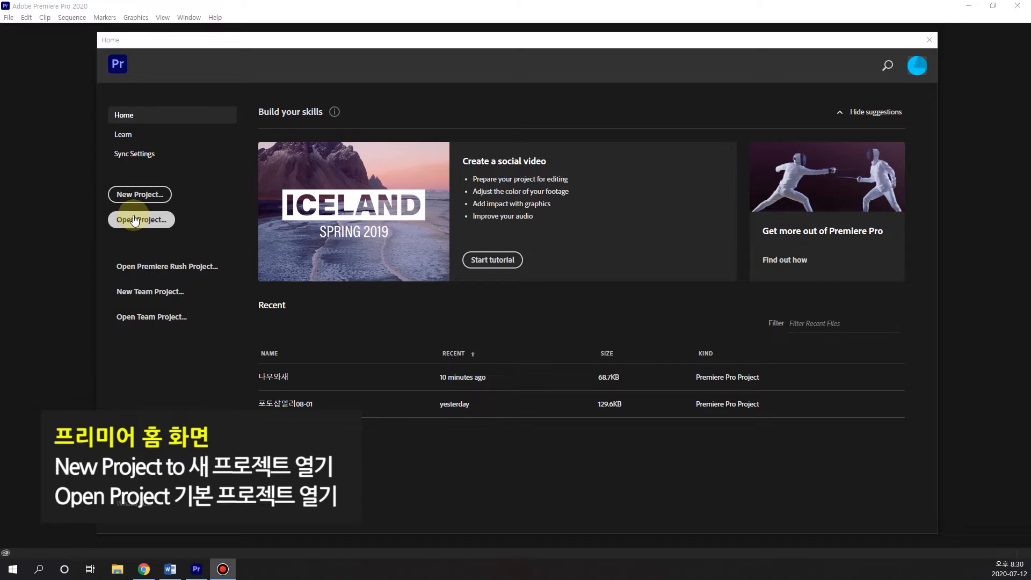
# - Start a new project and name it 나무와새
pyautogui.click(143, 194)
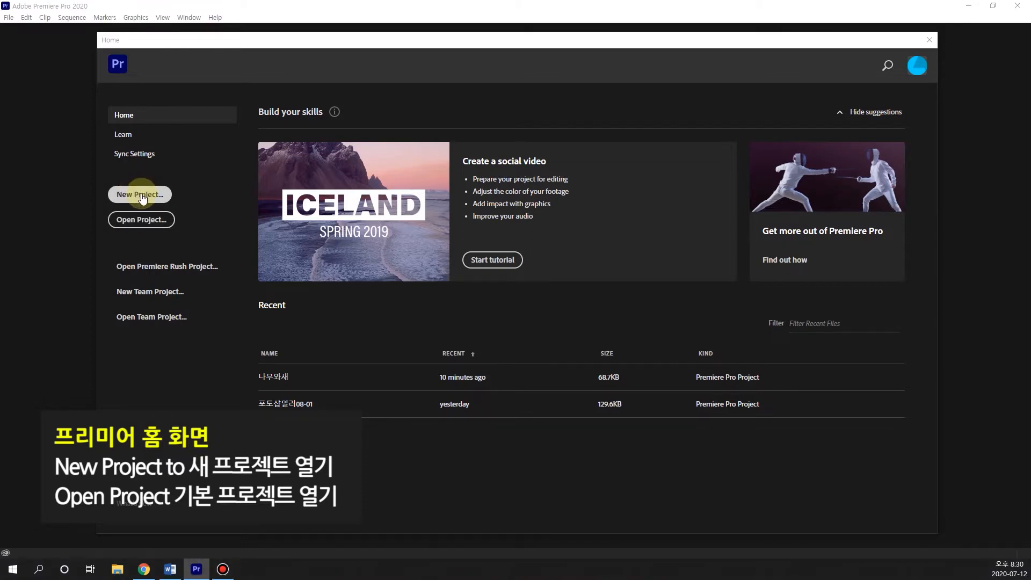
pyautogui.click(143, 197)
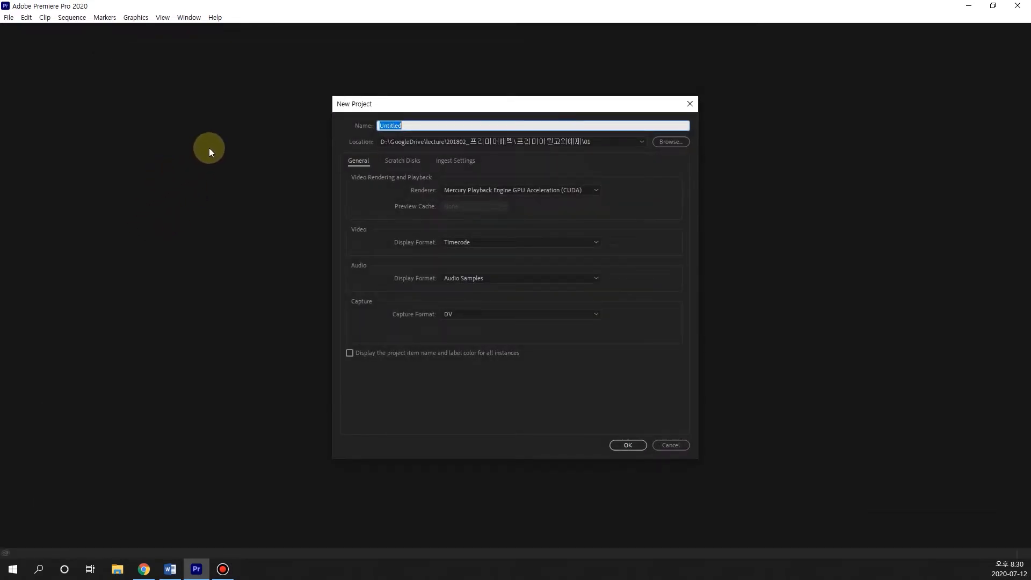
pyautogui.click(416, 128)
pyautogui.moveTo(414, 127); pyautogui.dragTo(378, 125)
pyautogui.write('SKANDALEK')
pyautogui.press('BackSpace')
pyautogui.press('BackSpace')
pyautogui.press('BackSpace')
pyautogui.press('BackSpace')
pyautogui.press('BackSpace')
pyautogui.press('BackSpace')
pyautogui.press('BackSpace')
pyautogui.press('BackSpace')
pyautogui.press('BackSpace')
pyautogui.press('Hangul')
pyautogui.write('나무와새')
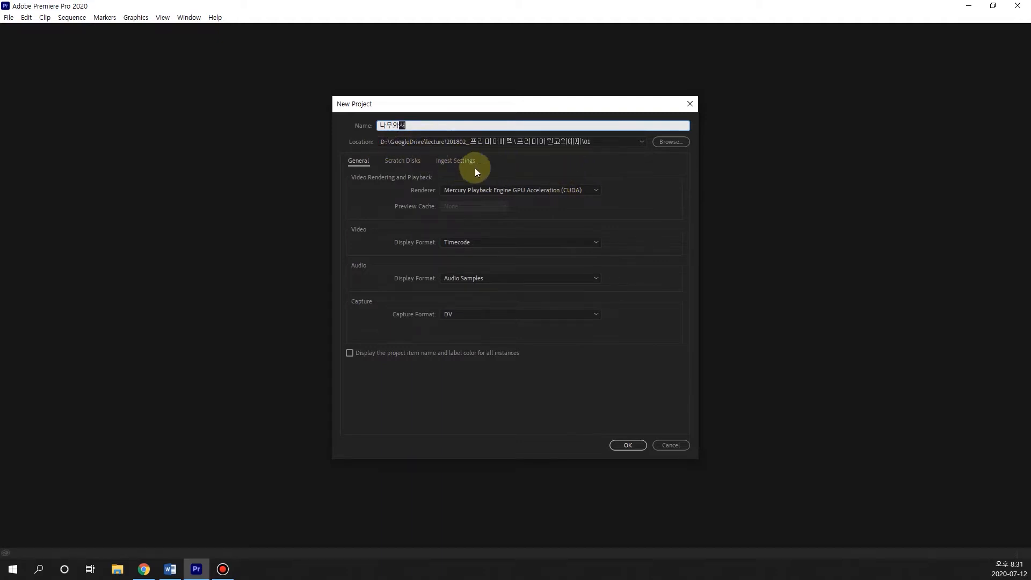
# - Choose the 01 folder as the project location and create the project, overwriting the existing one of the same name
pyautogui.click(671, 143)
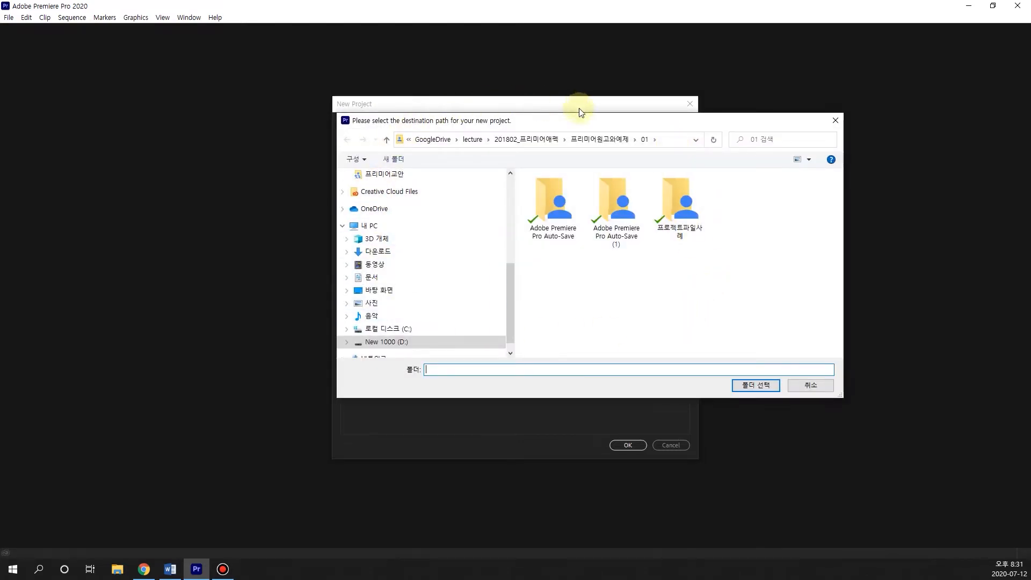
pyautogui.click(756, 385)
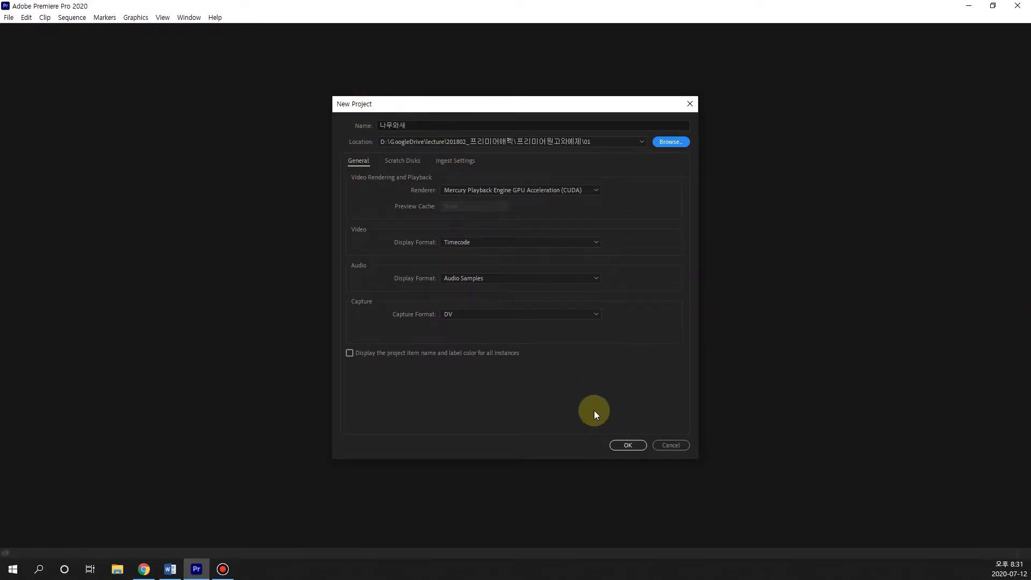
pyautogui.click(626, 445)
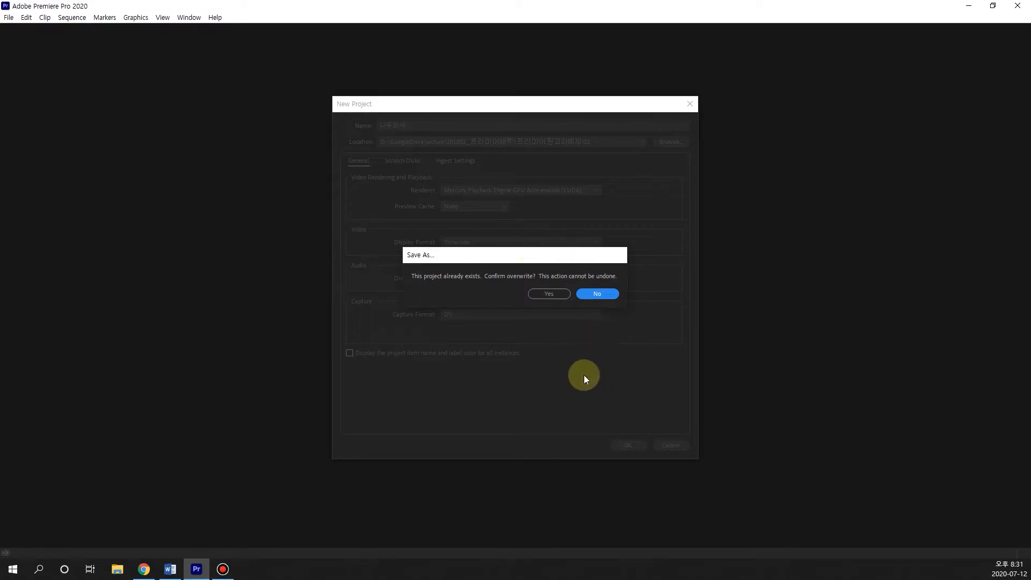
pyautogui.click(555, 296)
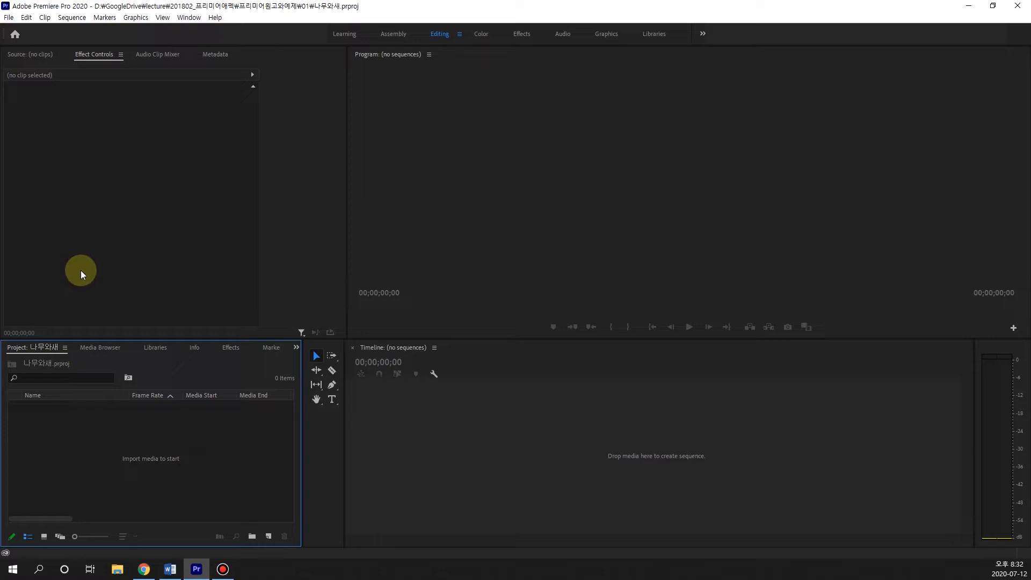
# - Start a new sequence and set its editing mode to Custom
pyautogui.click(10, 18)
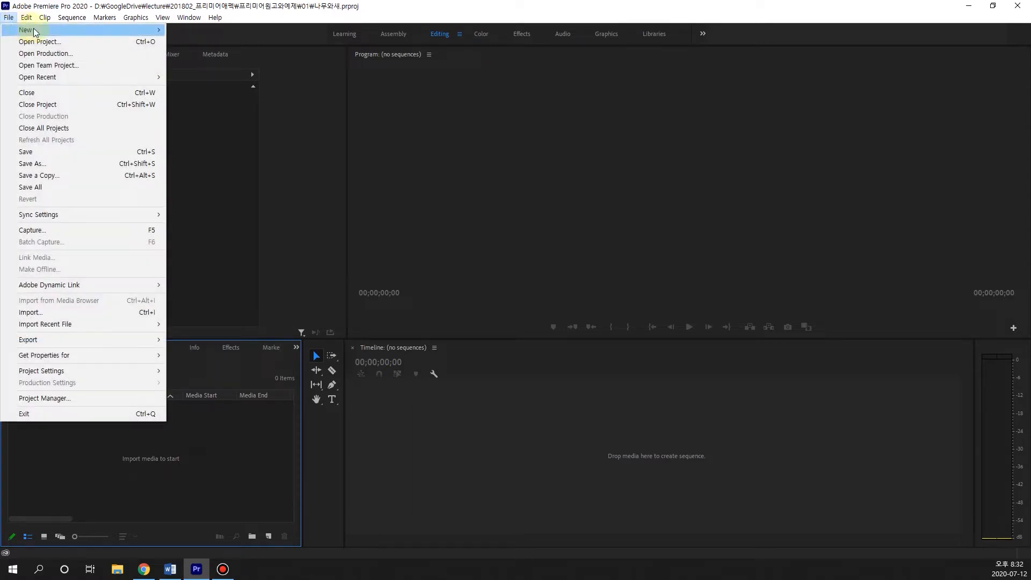
pyautogui.moveTo(35, 31)
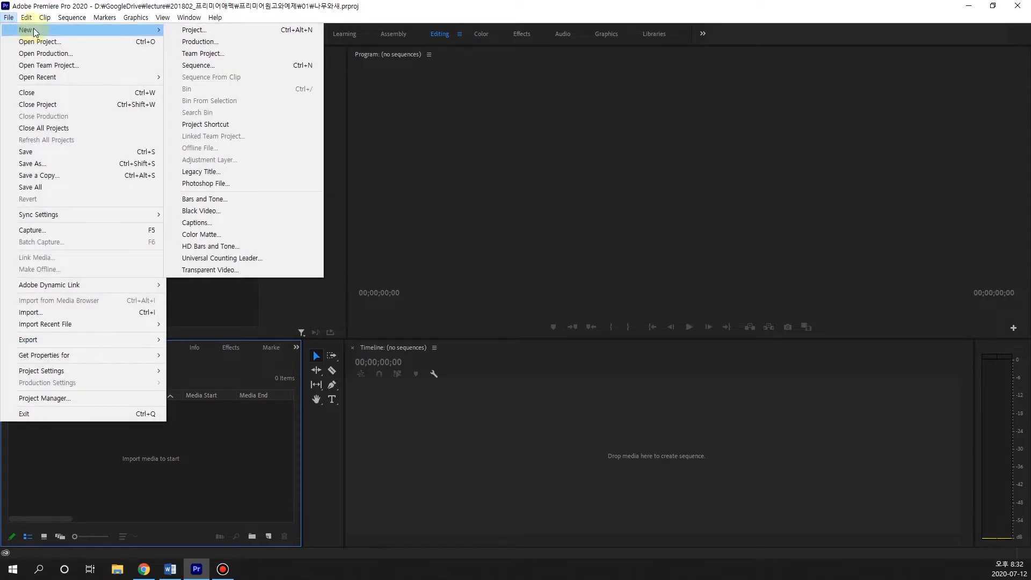
pyautogui.click(242, 69)
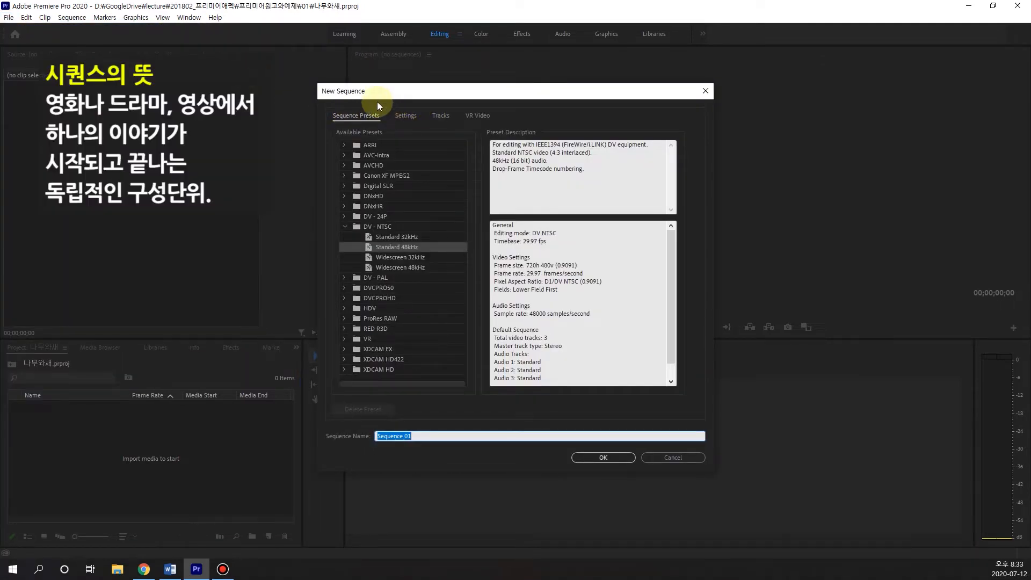
pyautogui.moveTo(378, 93); pyautogui.dragTo(360, 93)
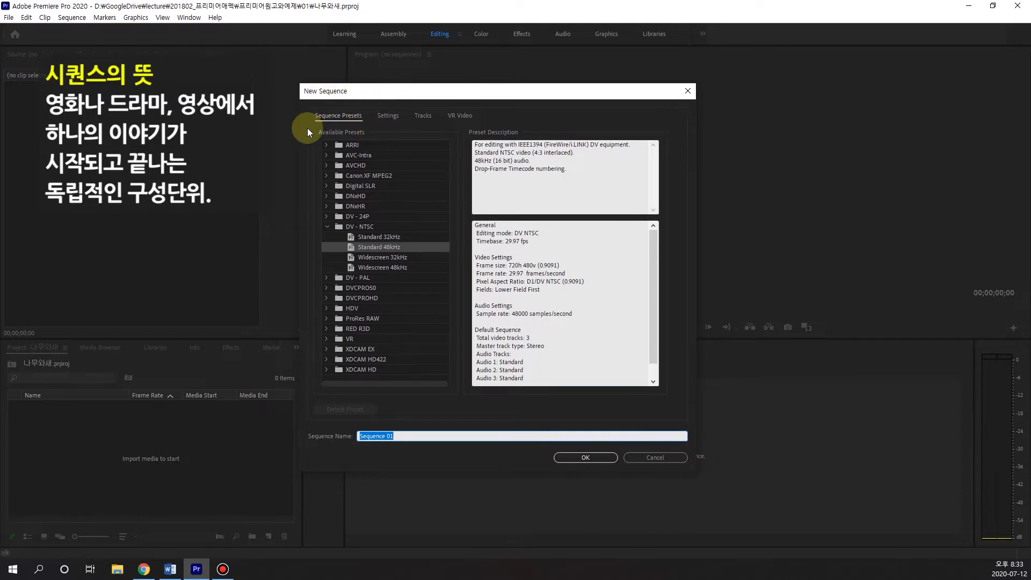
pyautogui.click(327, 227)
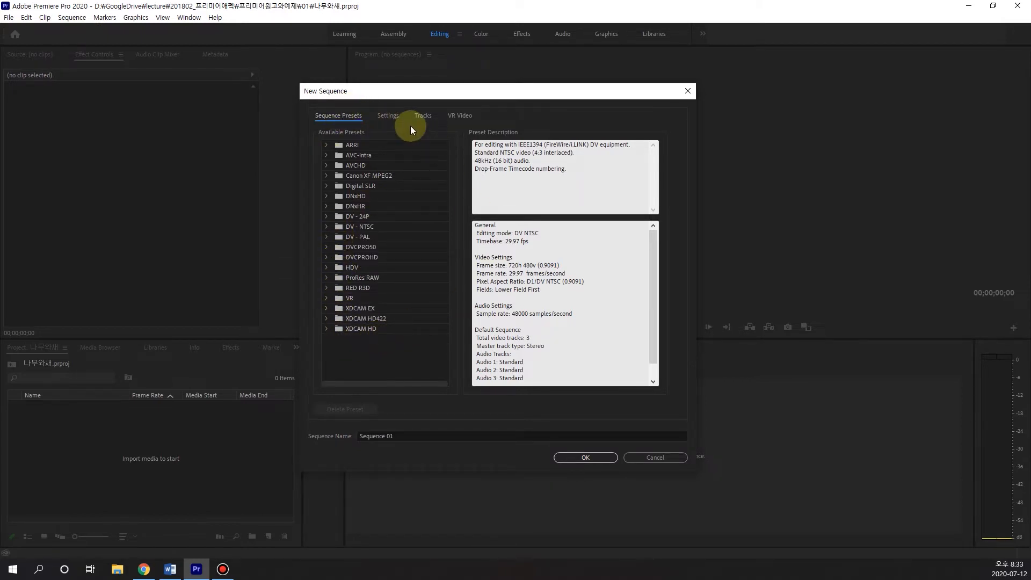
pyautogui.click(391, 117)
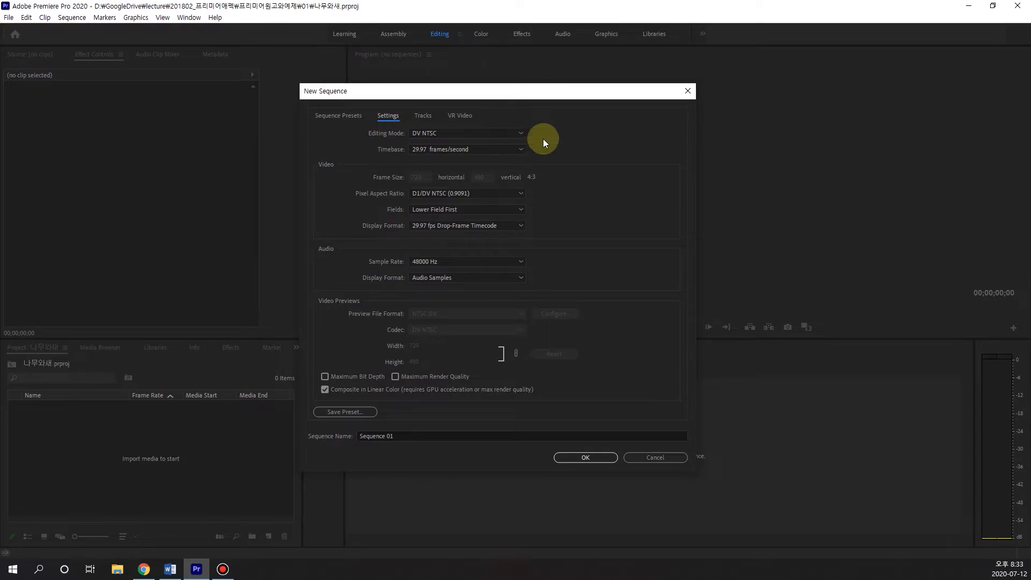
pyautogui.click(520, 138)
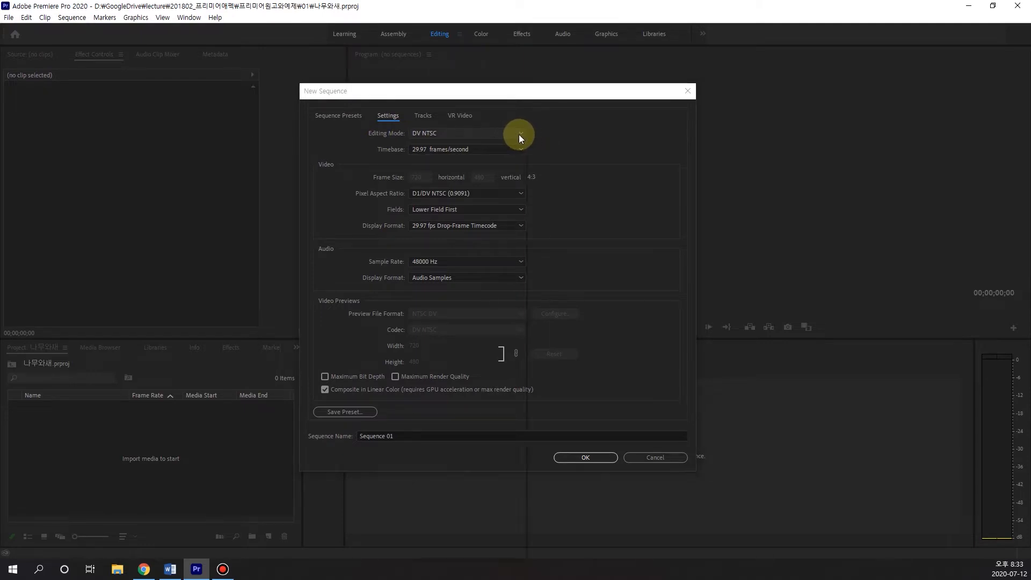
pyautogui.click(519, 134)
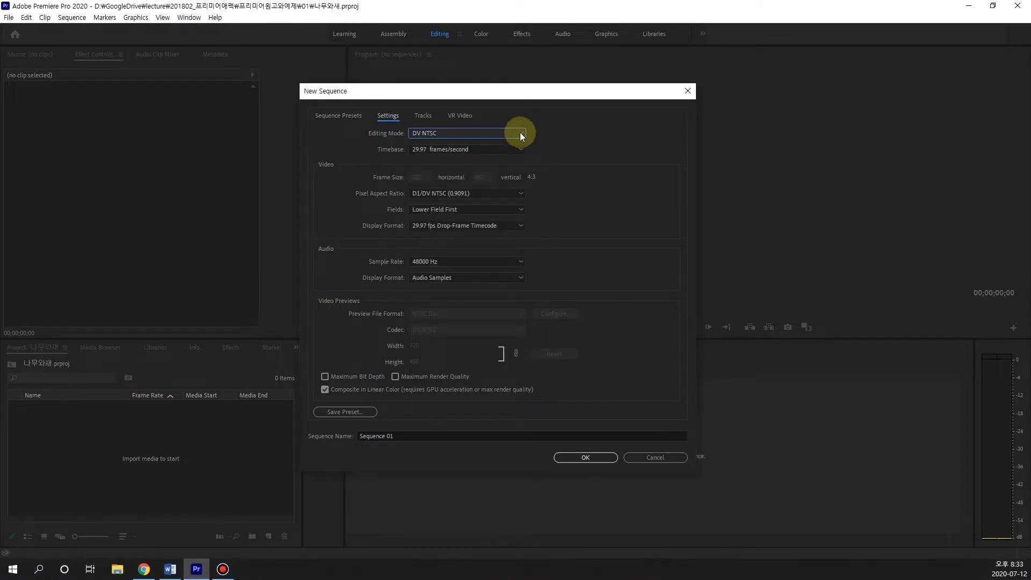
pyautogui.click(520, 132)
pyautogui.moveTo(521, 283); pyautogui.dragTo(517, 144)
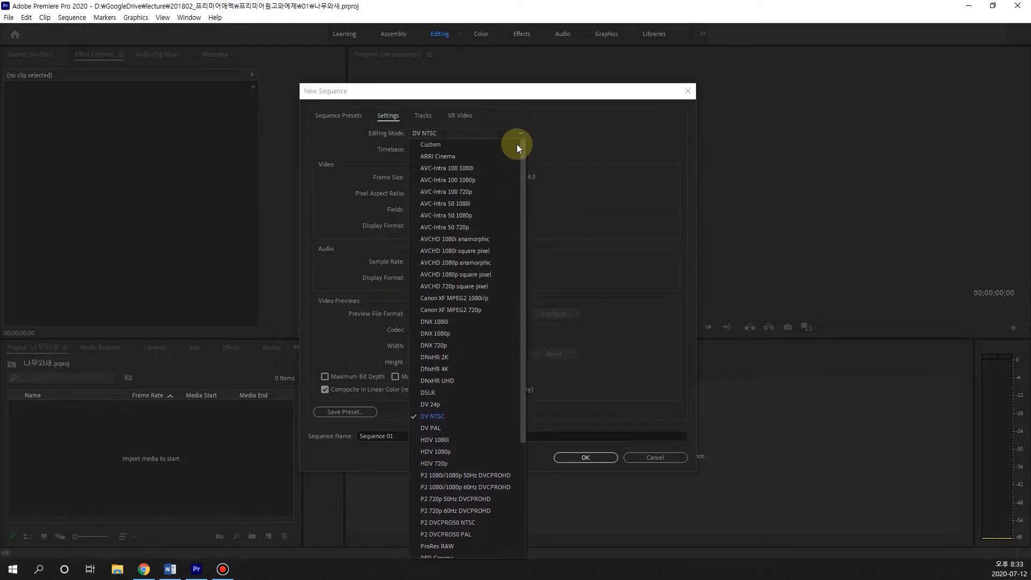
pyautogui.click(436, 145)
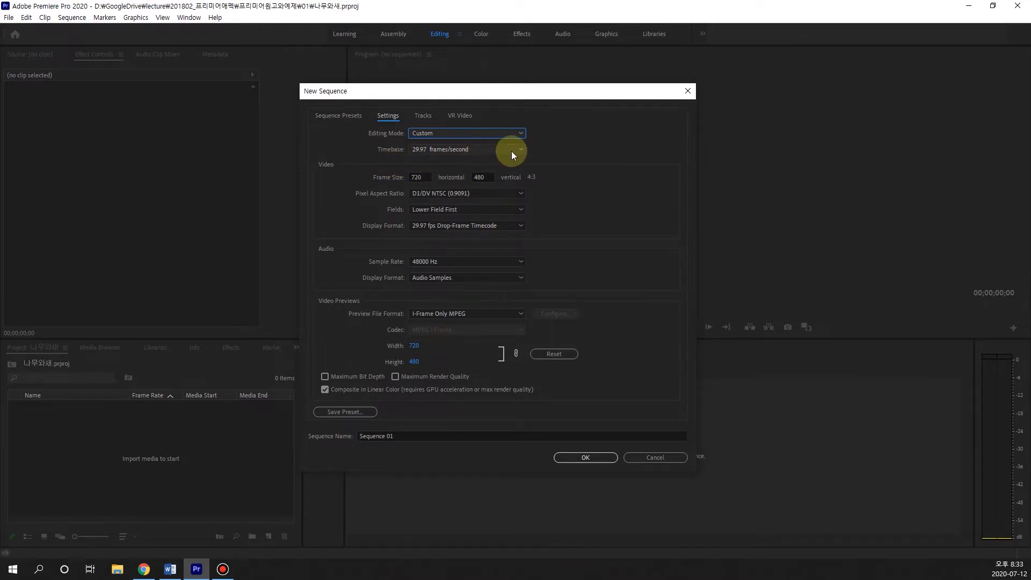
# - Set the sequence's frame size to 1920 horizontal by 1080 vertical
pyautogui.click(427, 177)
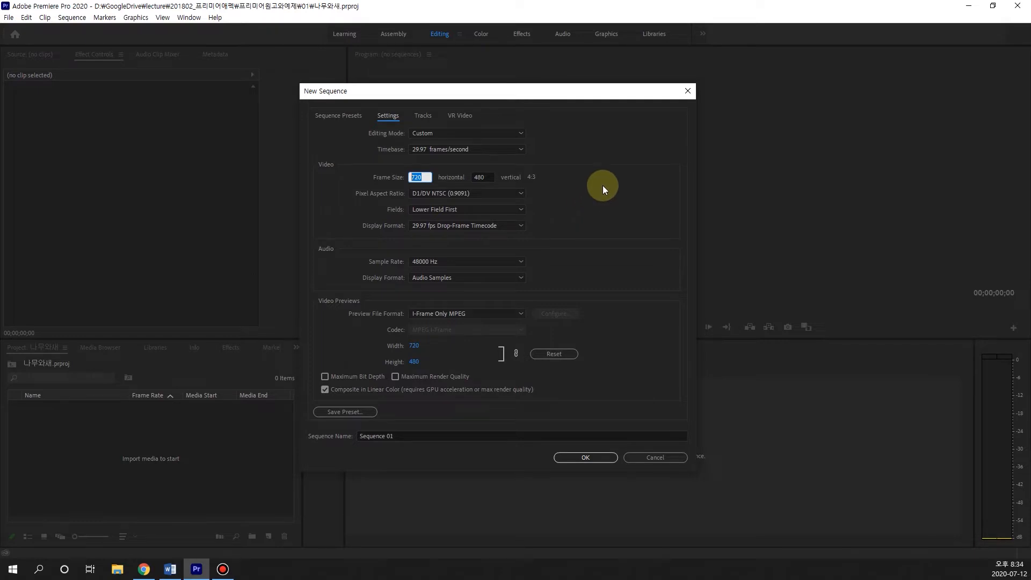
pyautogui.write('1920')
pyautogui.click(489, 176)
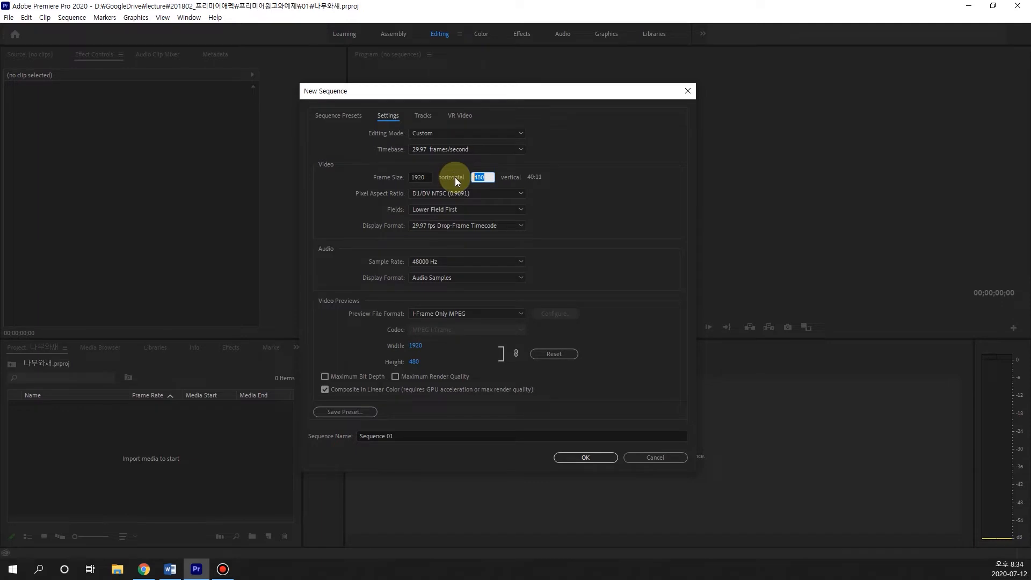
pyautogui.write('1080')
pyautogui.press('Tab')
# - Choose Square Pixels (1.0) and the 29.97 fps Drop-Frame Timecode display format, and create the sequence
pyautogui.click(519, 194)
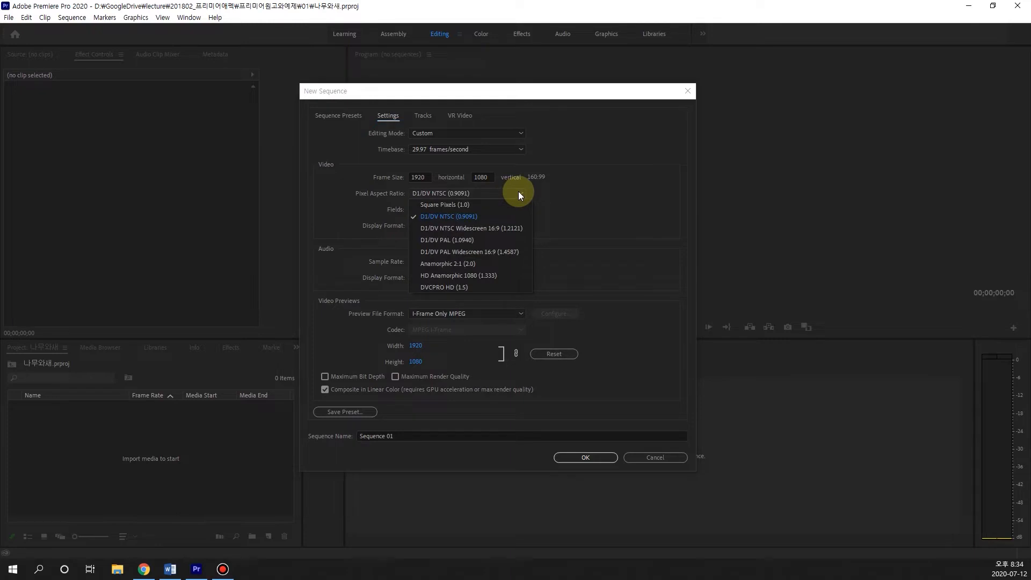
pyautogui.click(472, 204)
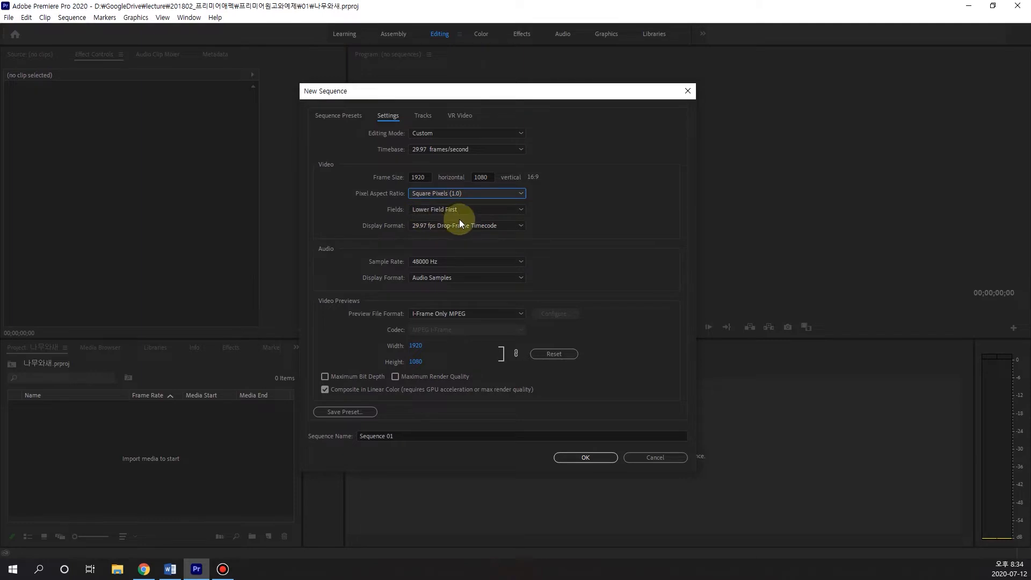
pyautogui.click(520, 225)
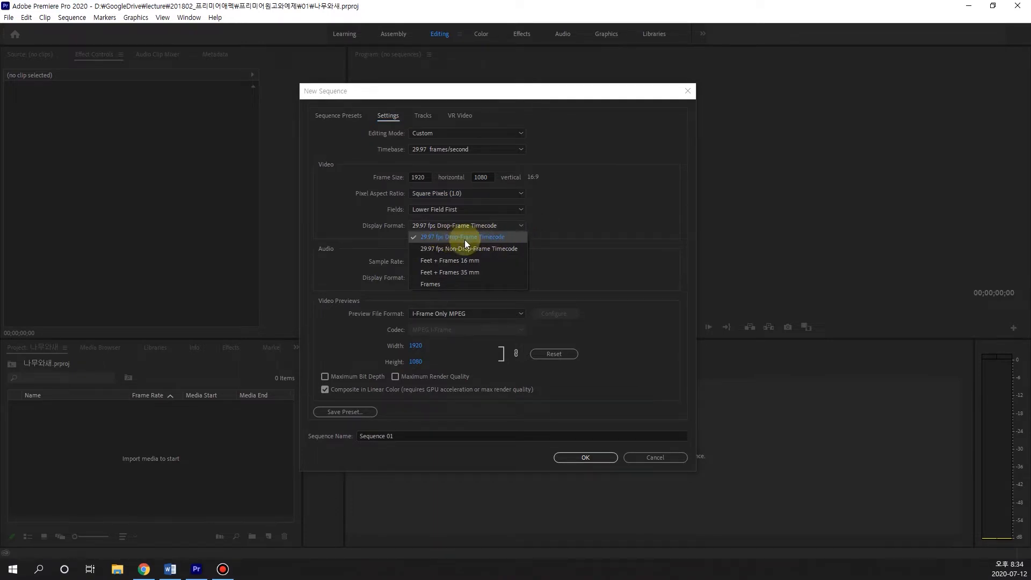
pyautogui.click(518, 236)
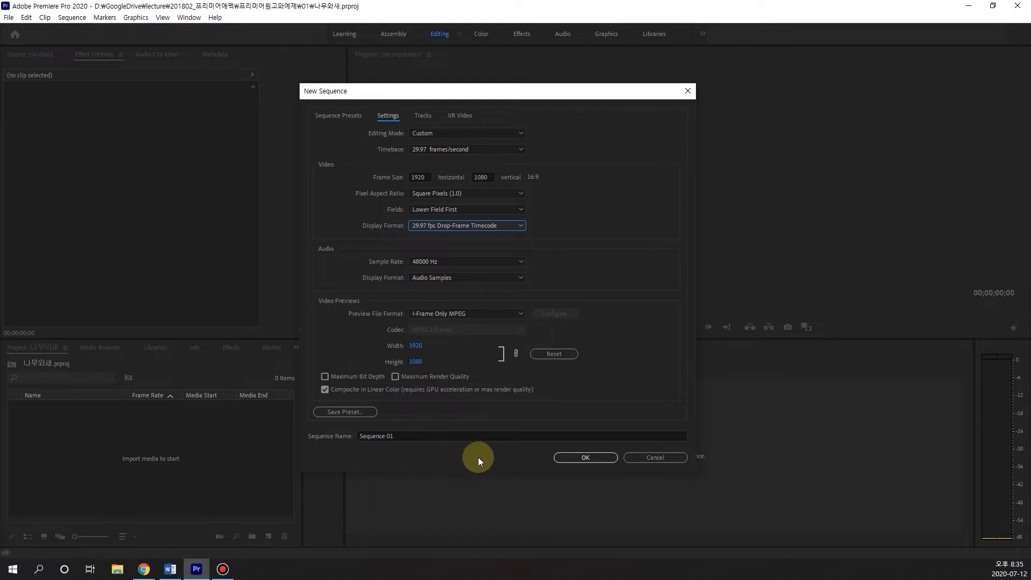
pyautogui.click(587, 458)
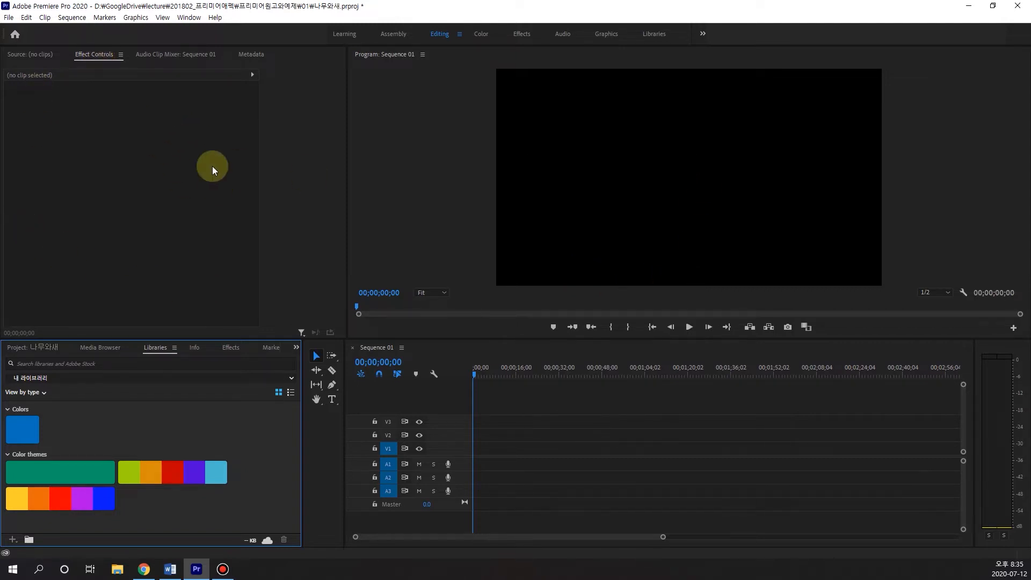
# - Import BirdBullfinch.mp4 and Birds_in_Flight.mp3 from the 01 folder into the project
pyautogui.click(25, 349)
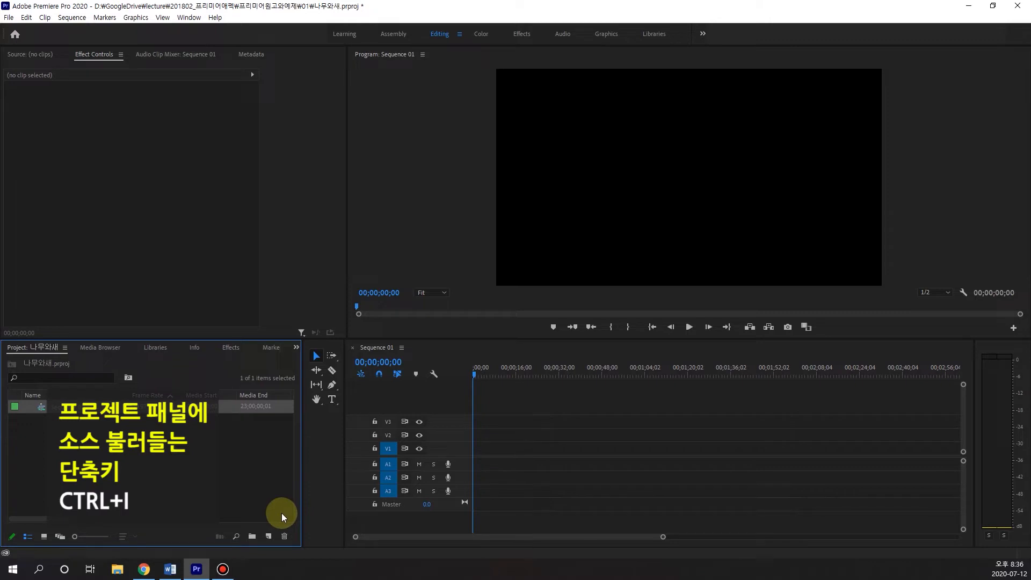
pyautogui.hotkey('ctrl', 'i')
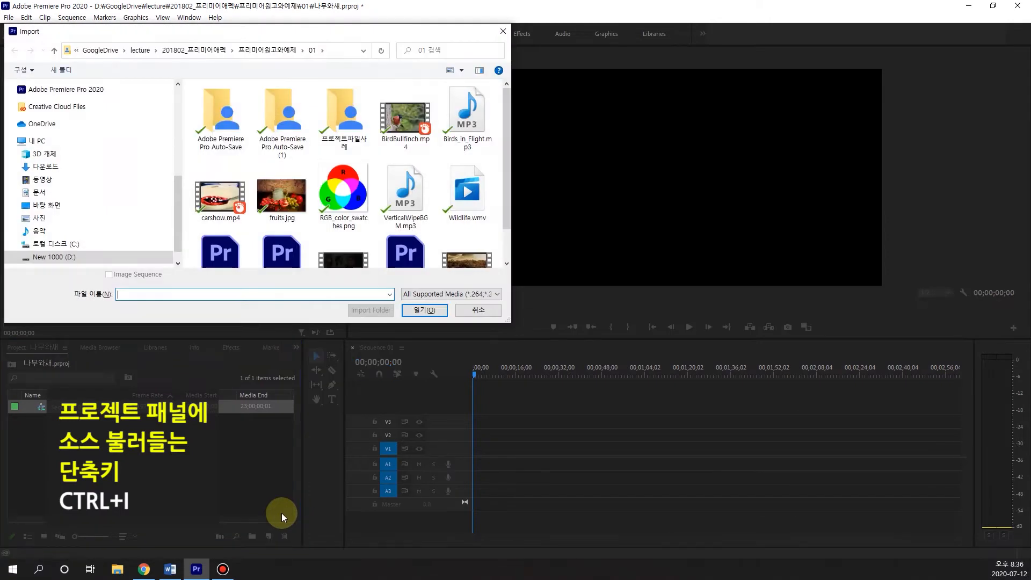
pyautogui.moveTo(340, 32); pyautogui.dragTo(523, 94)
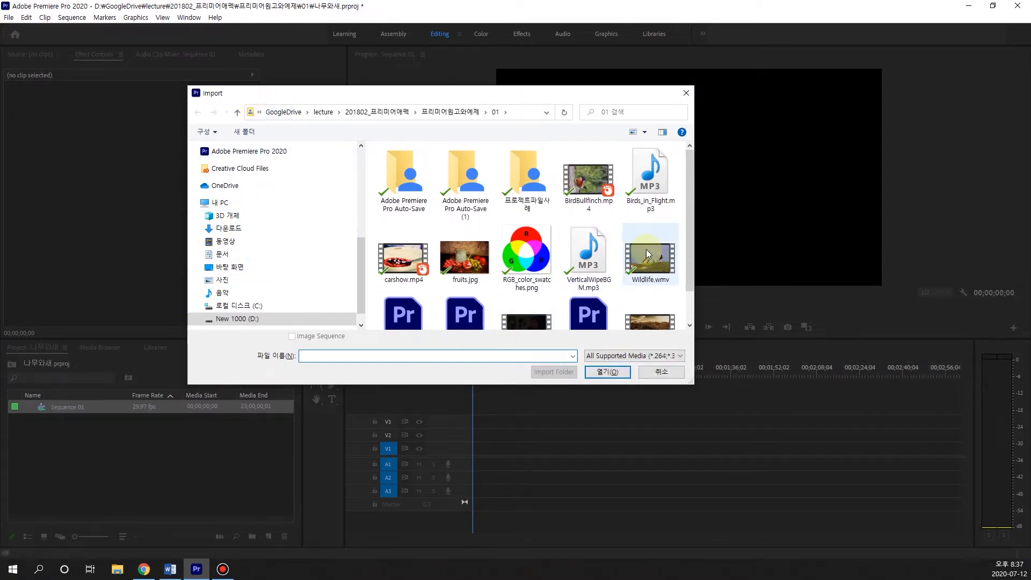
pyautogui.moveTo(693, 383); pyautogui.dragTo(737, 422)
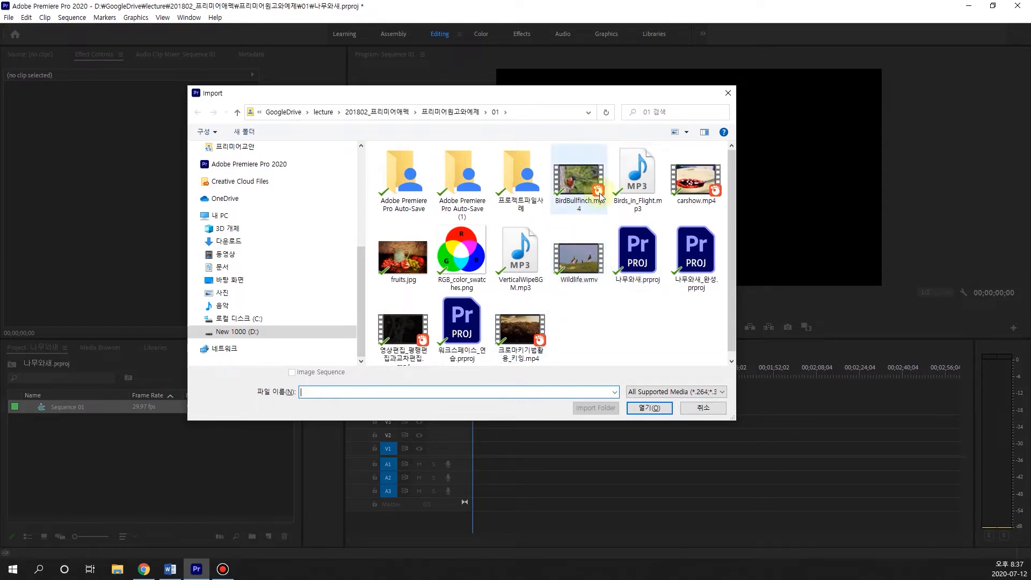
pyautogui.click(573, 185)
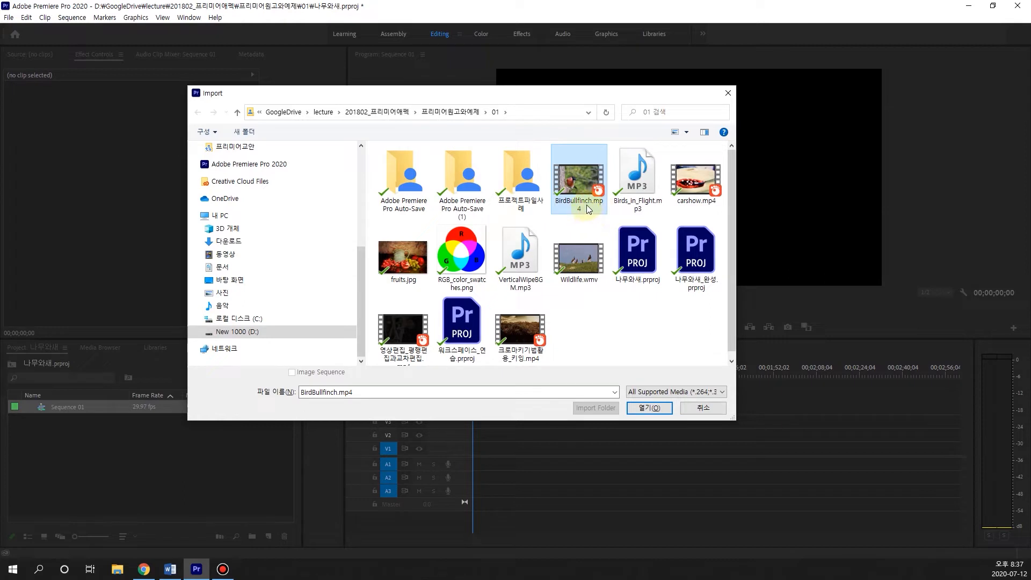
pyautogui.keyDown('ctrl'); pyautogui.click(644, 172); pyautogui.keyUp('ctrl')
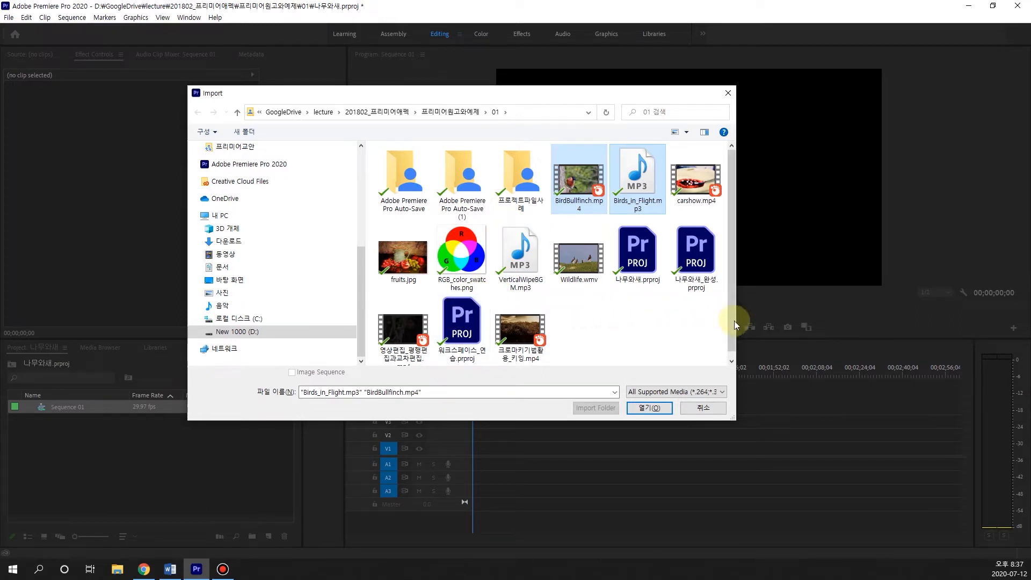
pyautogui.moveTo(733, 329); pyautogui.dragTo(734, 349)
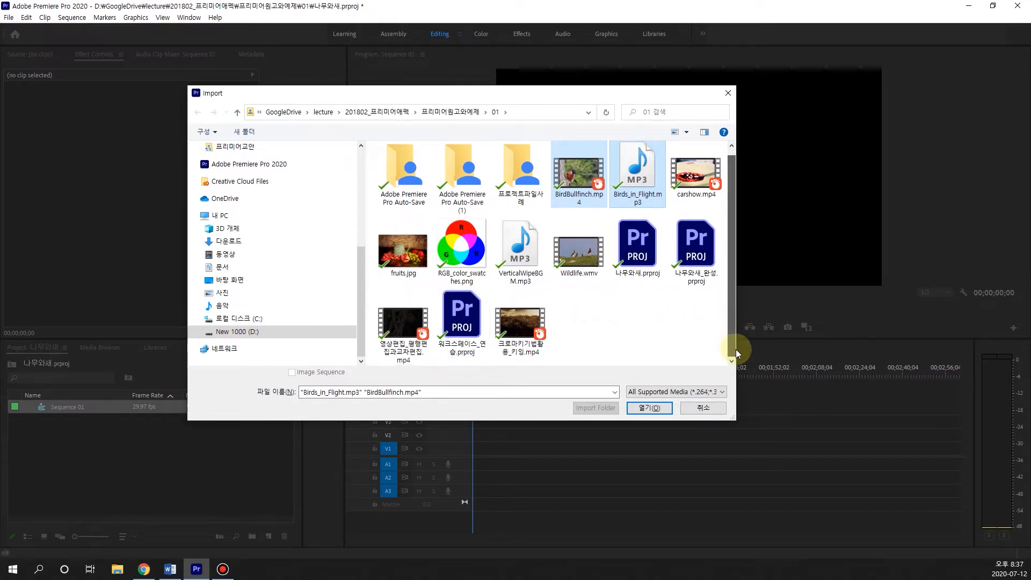
pyautogui.click(656, 408)
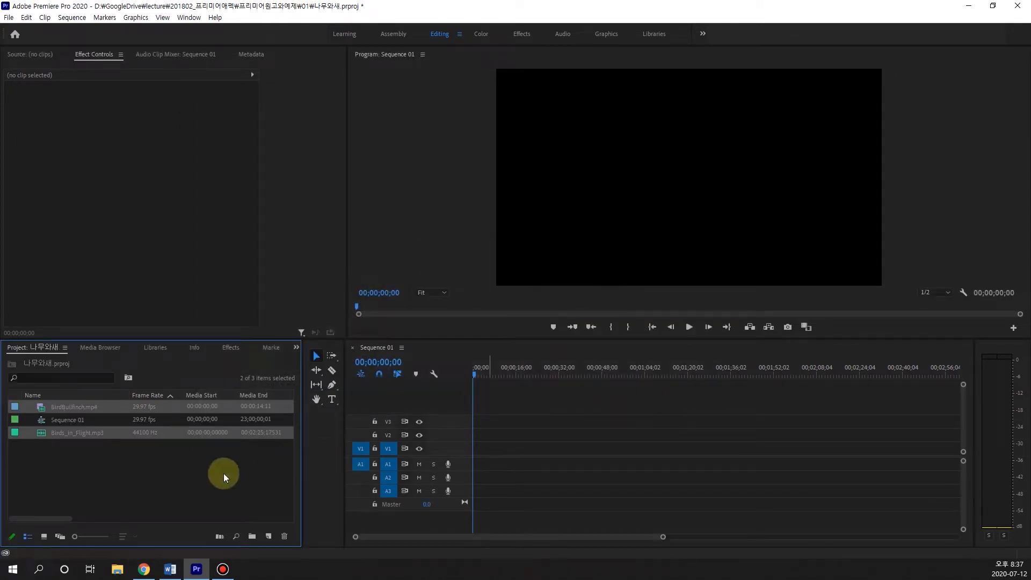
# - Load the BirdBullfinch.mp4 clip into the Source monitor for preview
pyautogui.click(136, 484)
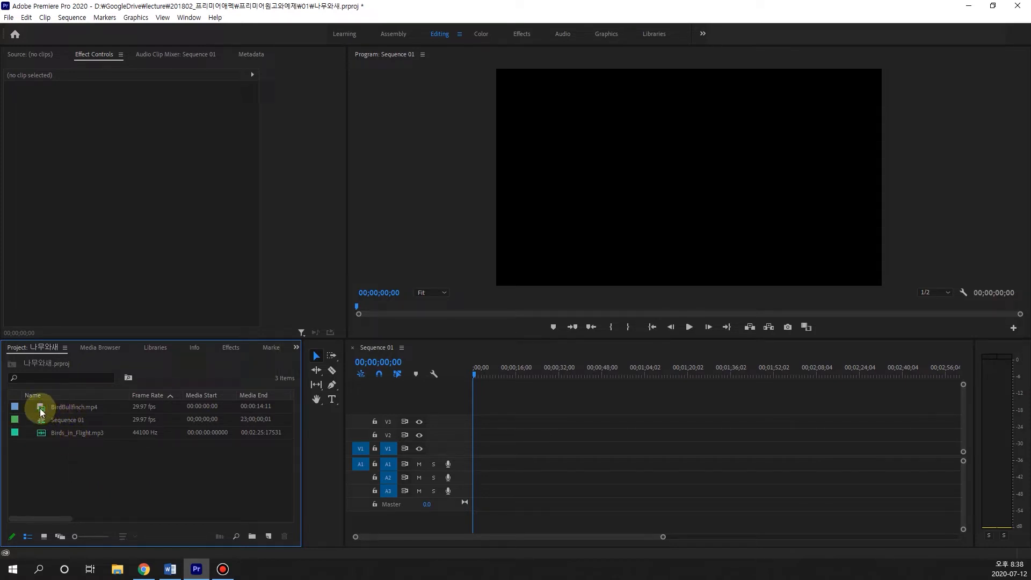
pyautogui.click(31, 54)
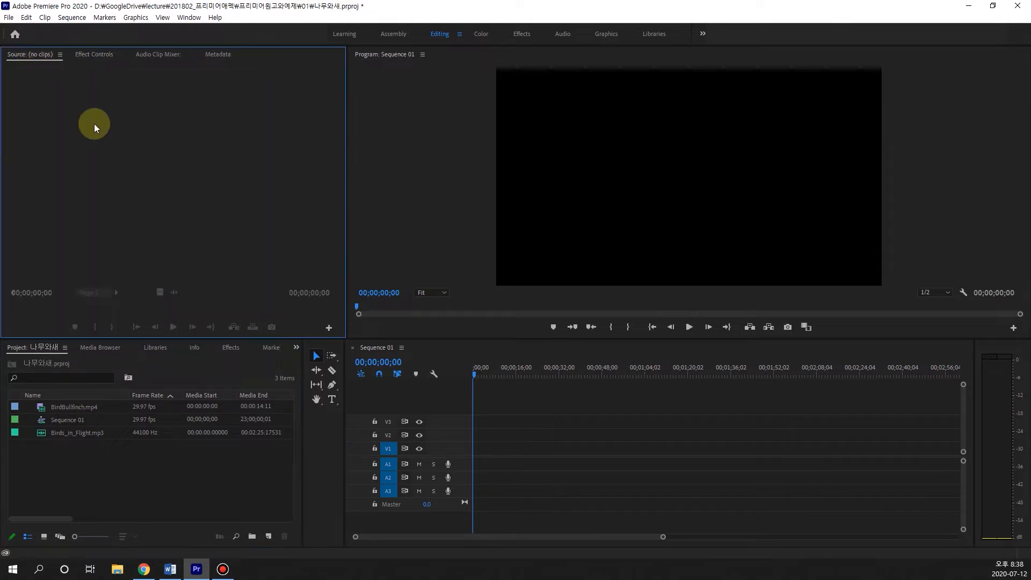
pyautogui.doubleClick(40, 408)
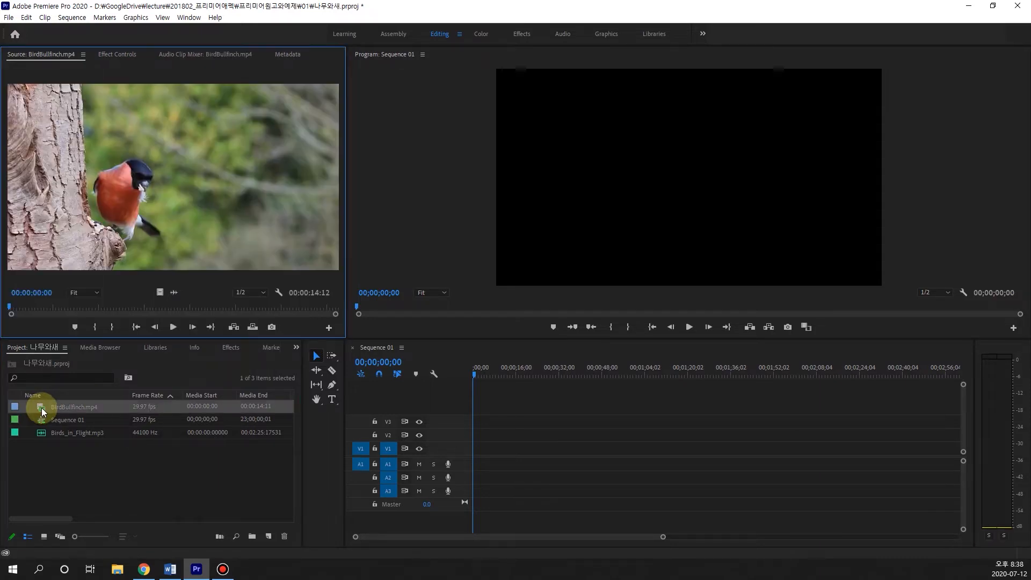
# - Preview a few seconds of BirdBullfinch.mp4, and load Birds_in_Flight.mp3 into the Source monitor and listen to it
pyautogui.click(173, 326)
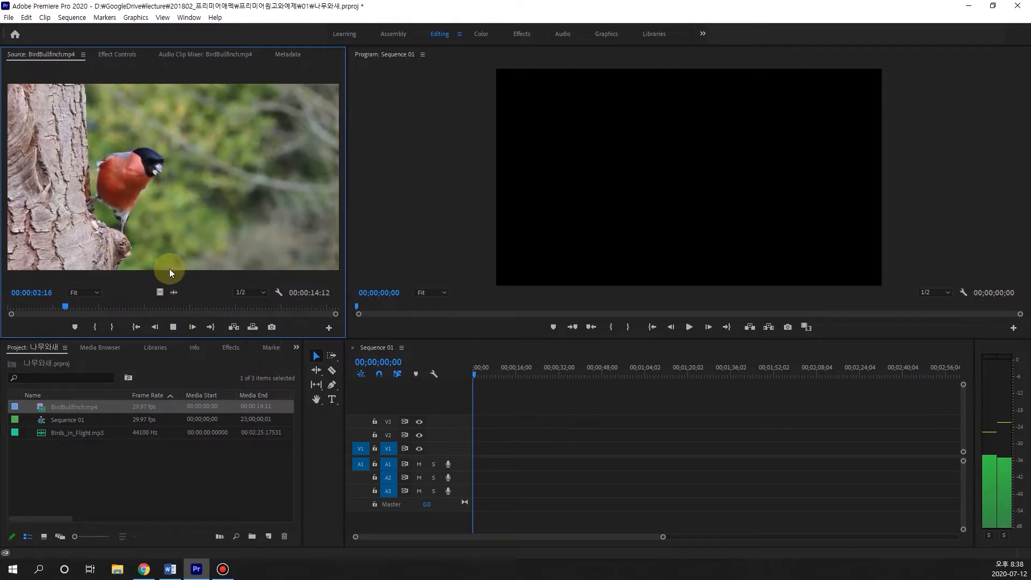
pyautogui.click(175, 327)
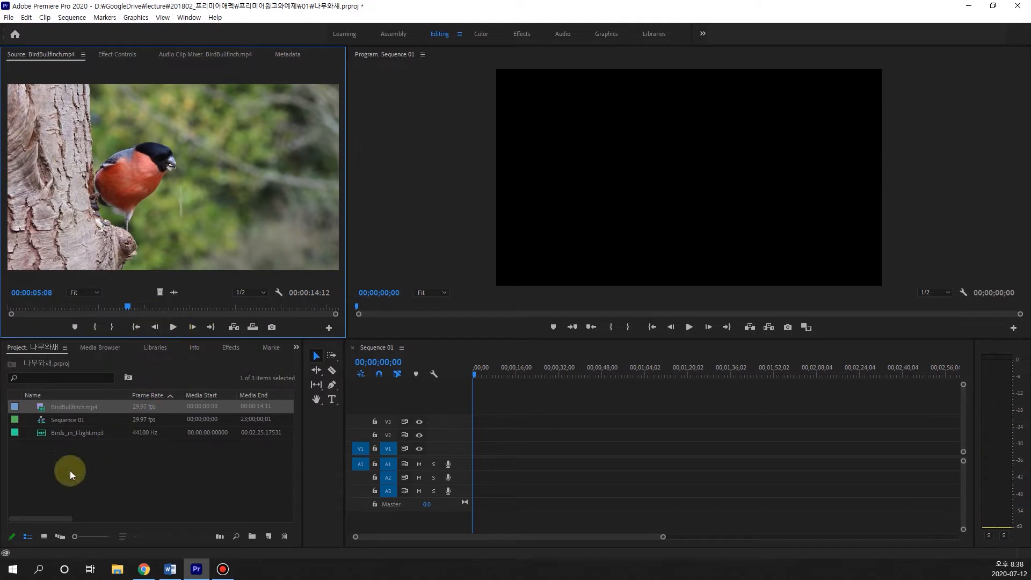
pyautogui.doubleClick(40, 433)
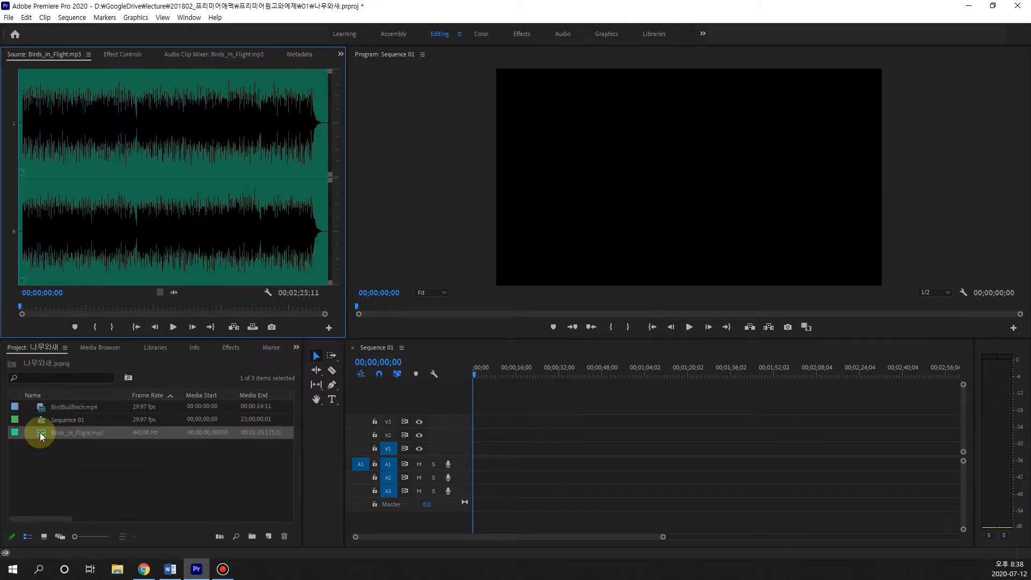
pyautogui.click(175, 327)
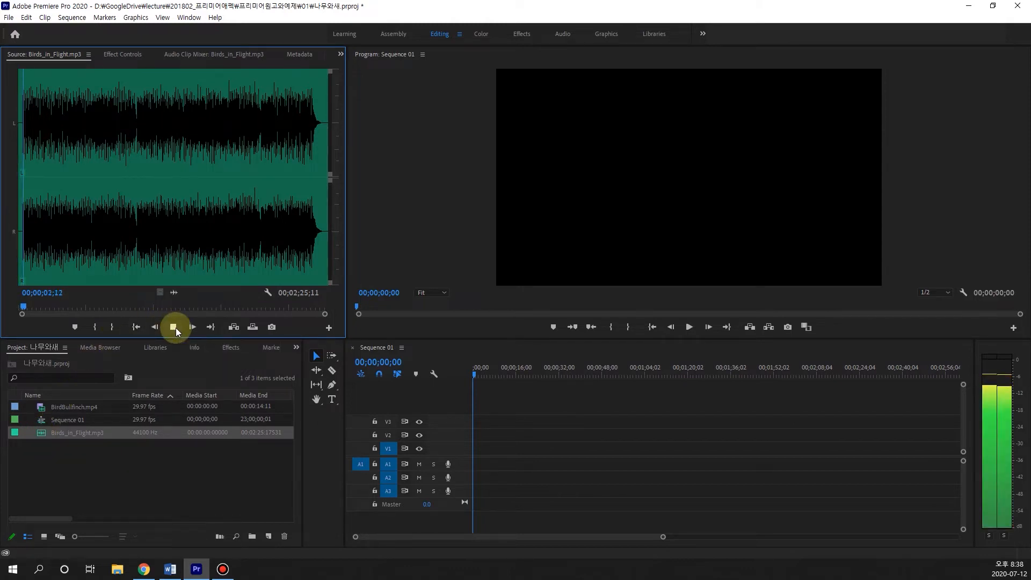
pyautogui.click(173, 326)
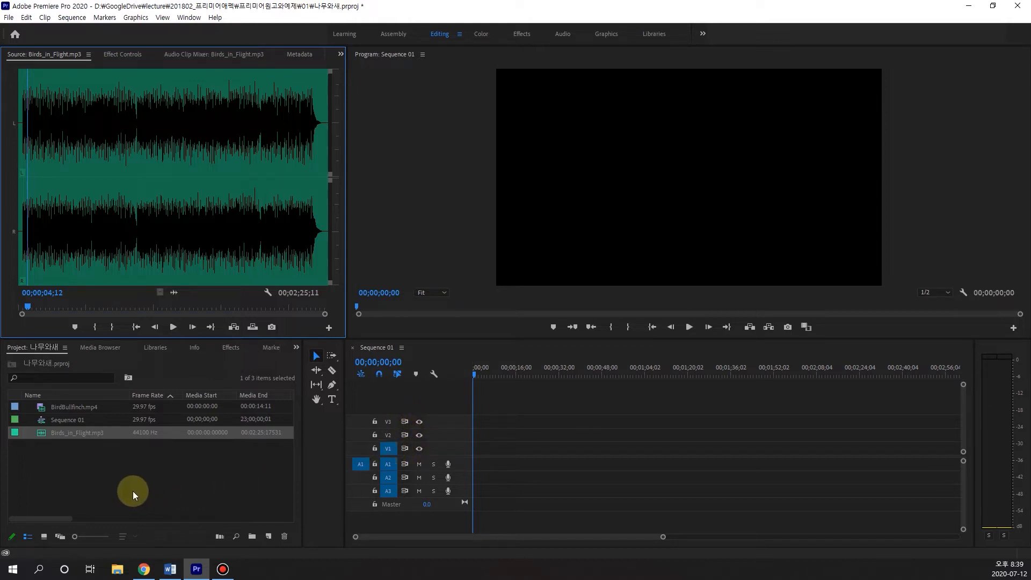
# - Place BirdBullfinch.mp4 on track V1 at the sequence start, keeping the existing sequence settings, and play the result briefly
pyautogui.click(66, 405)
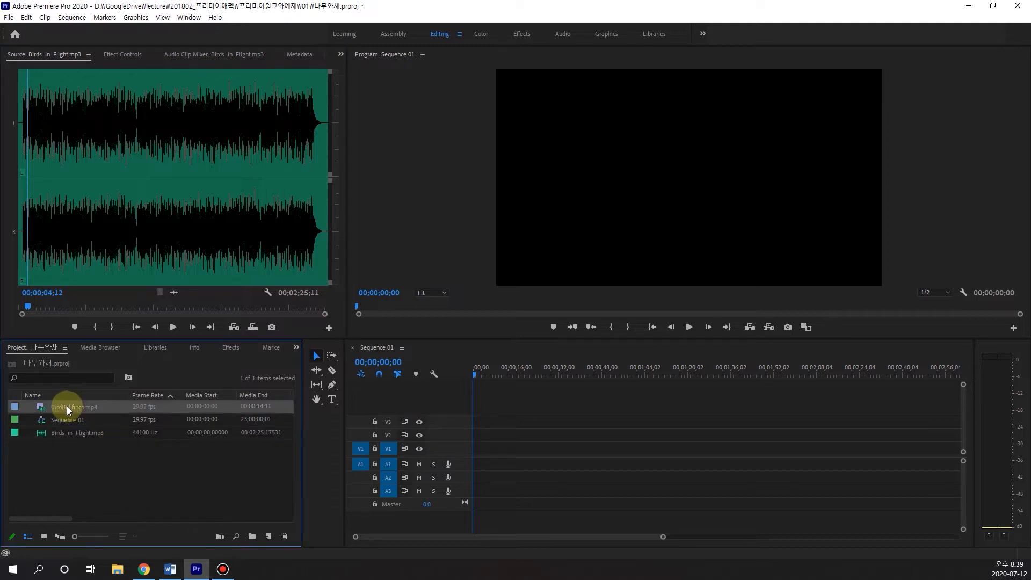
pyautogui.moveTo(72, 407); pyautogui.dragTo(481, 417)
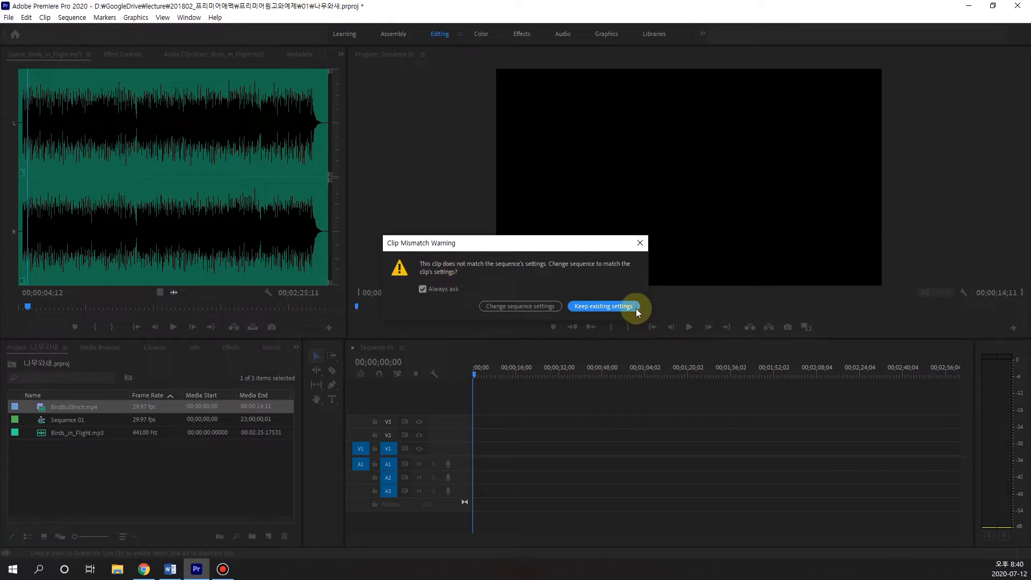
pyautogui.click(619, 306)
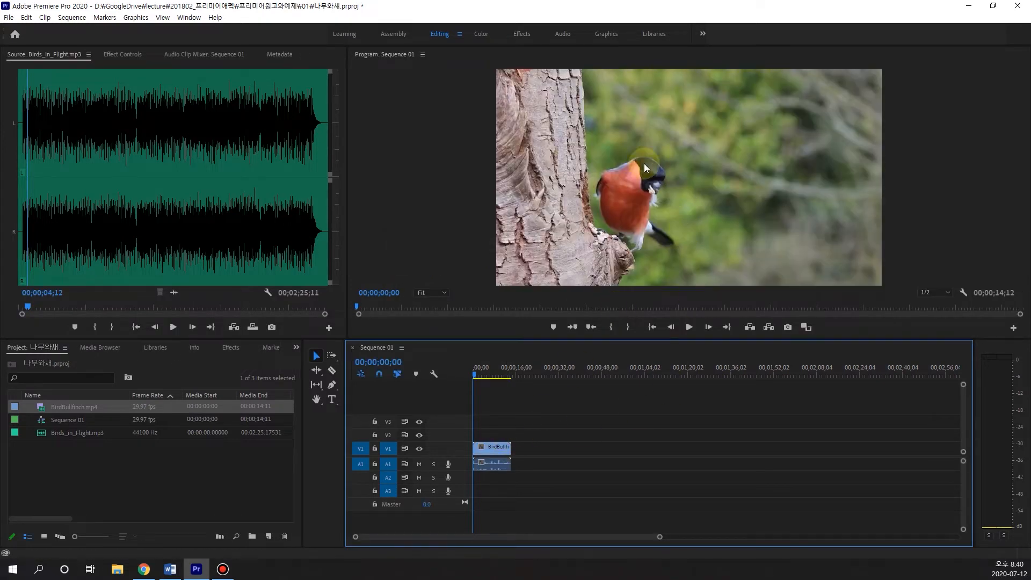
pyautogui.click(687, 328)
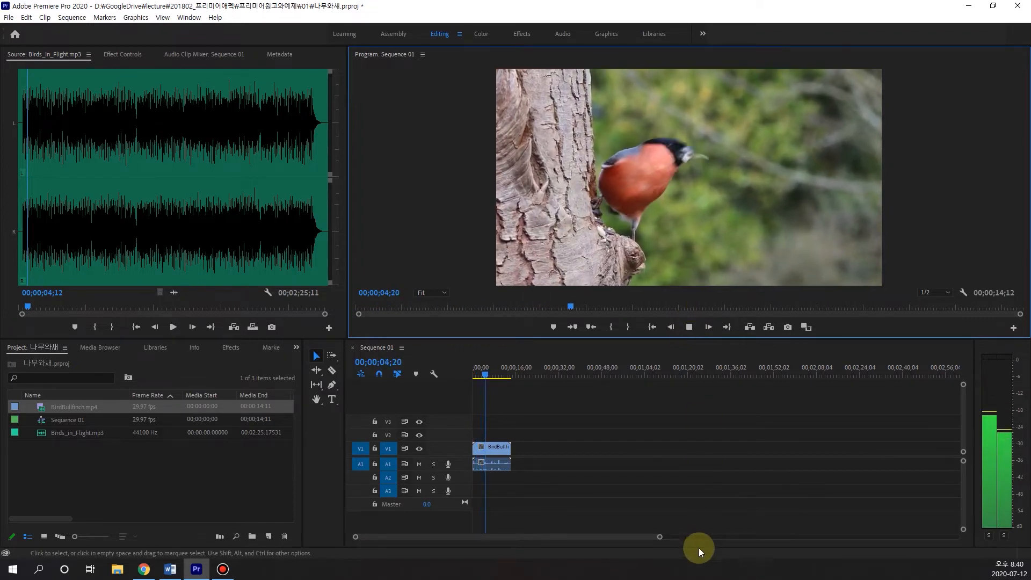
pyautogui.click(690, 327)
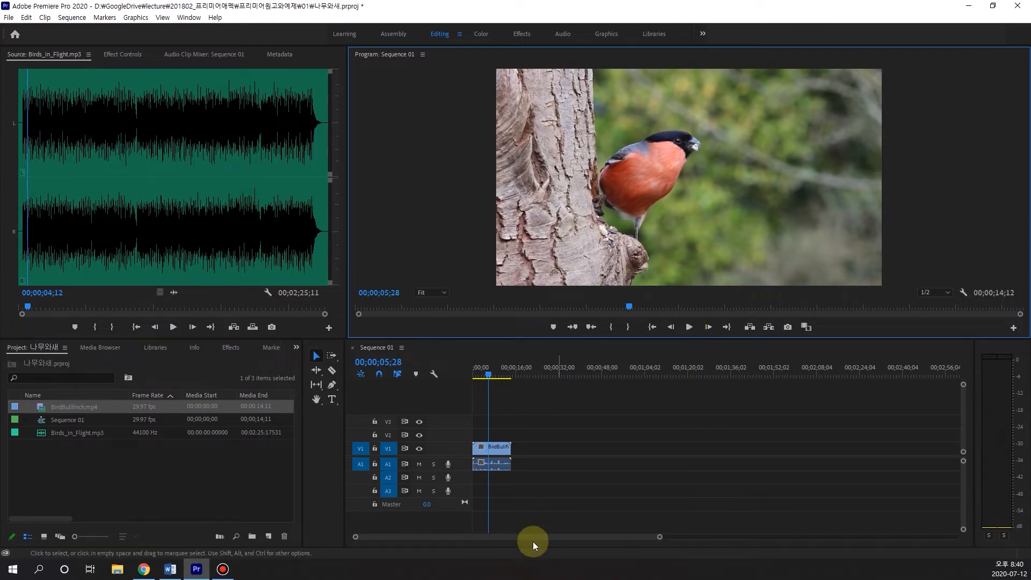
# - Move the BirdBullfinch.mp4 clip to start at 00;00;02;00, using the playhead as a guide, and return the playhead to the start
pyautogui.click(660, 537)
pyautogui.moveTo(660, 536); pyautogui.dragTo(574, 540)
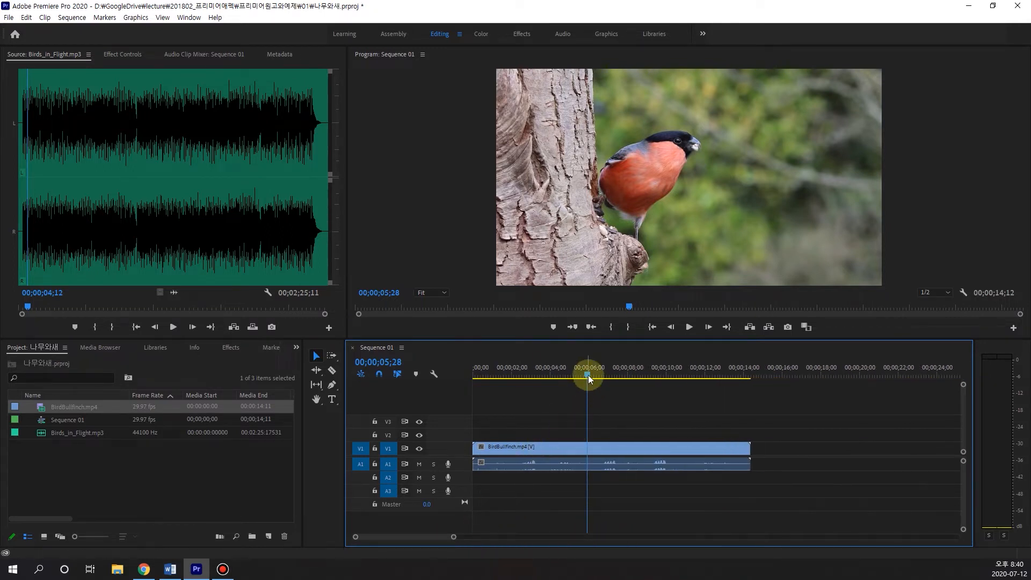
pyautogui.moveTo(588, 375); pyautogui.dragTo(460, 372)
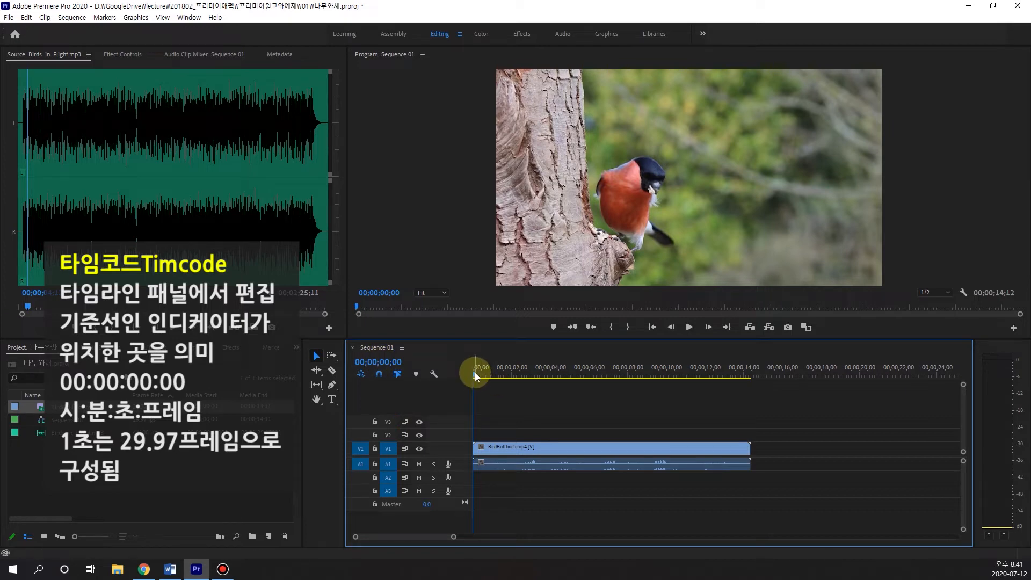
pyautogui.moveTo(474, 372); pyautogui.dragTo(514, 377)
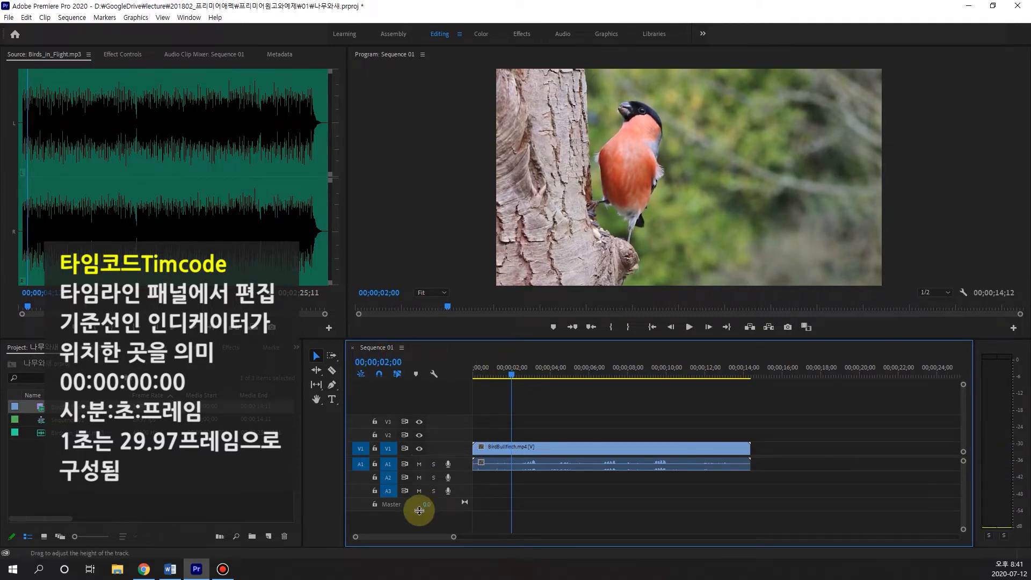
pyautogui.click(550, 447)
pyautogui.moveTo(550, 447); pyautogui.dragTo(585, 447)
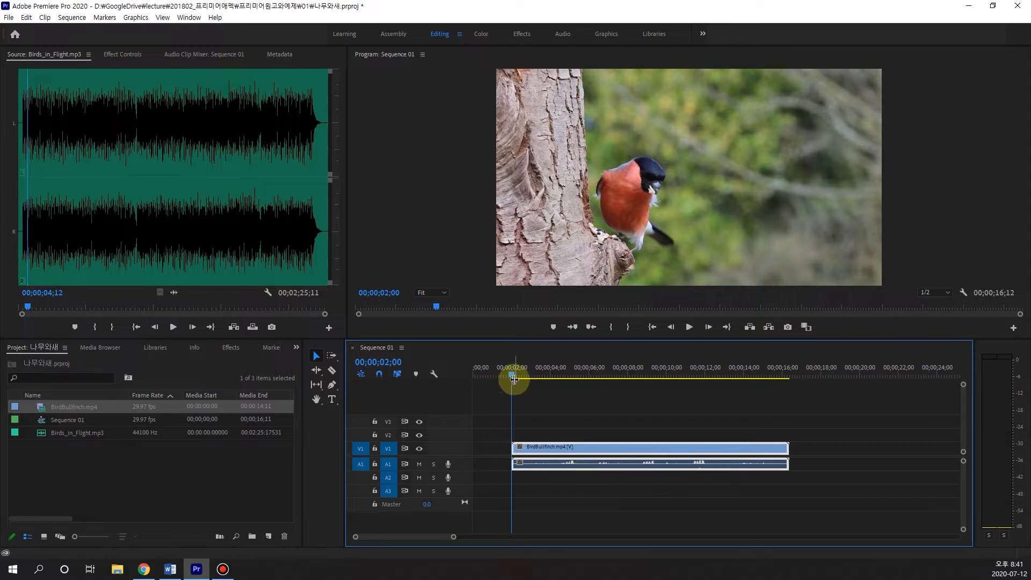
pyautogui.moveTo(514, 373); pyautogui.dragTo(466, 375)
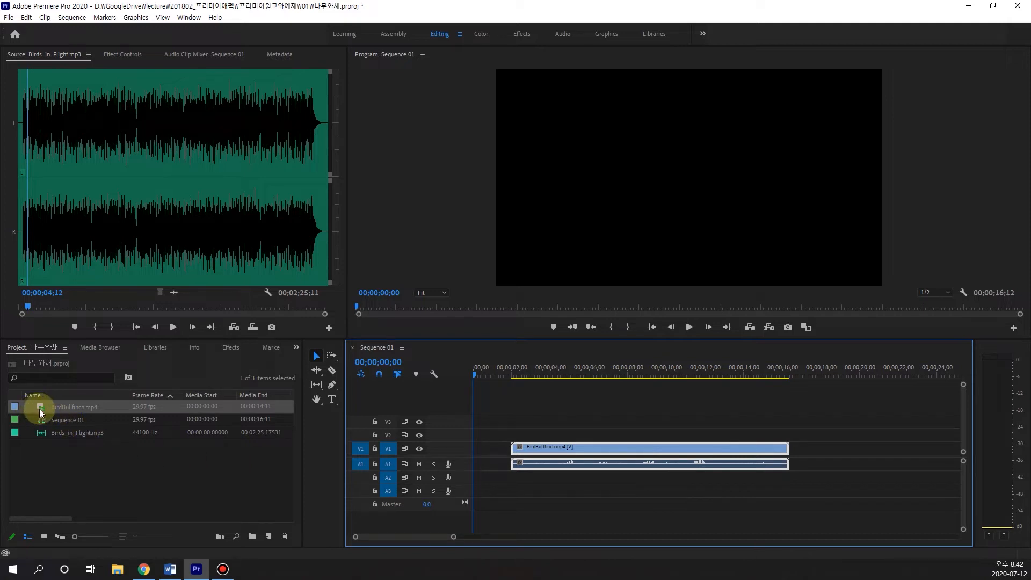
# - Place Birds_in_Flight.mp3 on audio track A2 at the very start of the sequence
pyautogui.moveTo(39, 408)
pyautogui.click(82, 434)
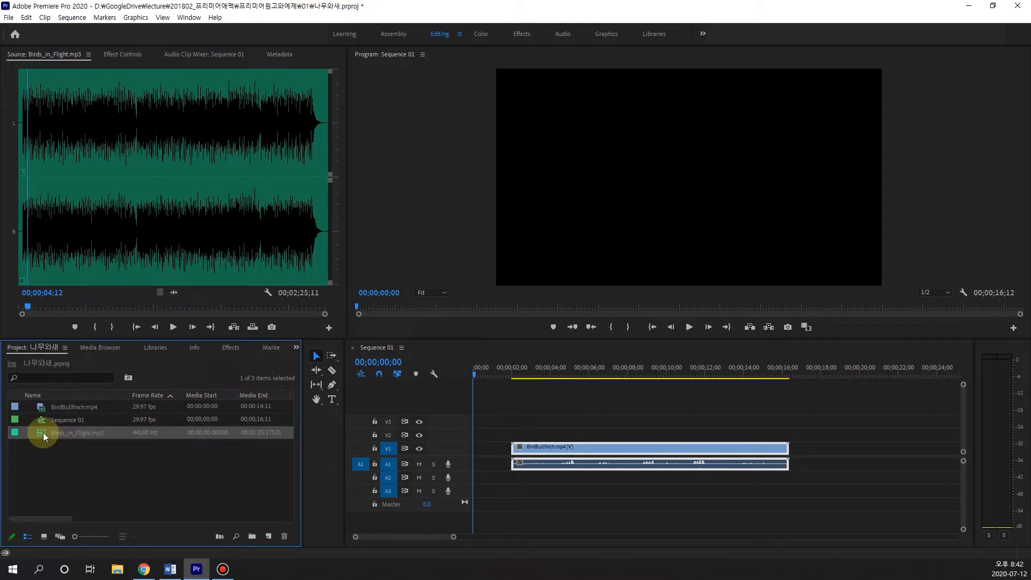
pyautogui.click(40, 445)
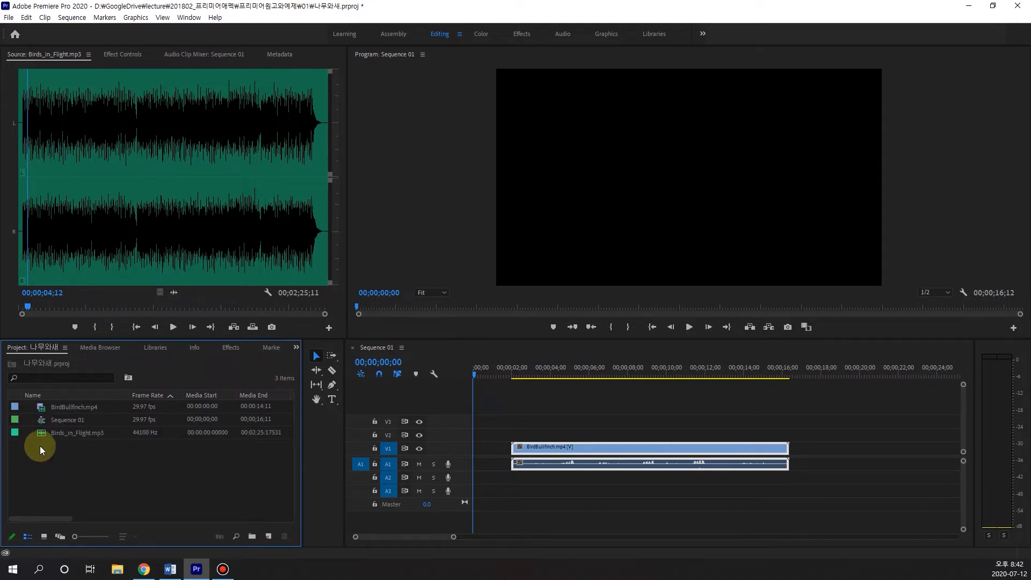
pyautogui.click(43, 438)
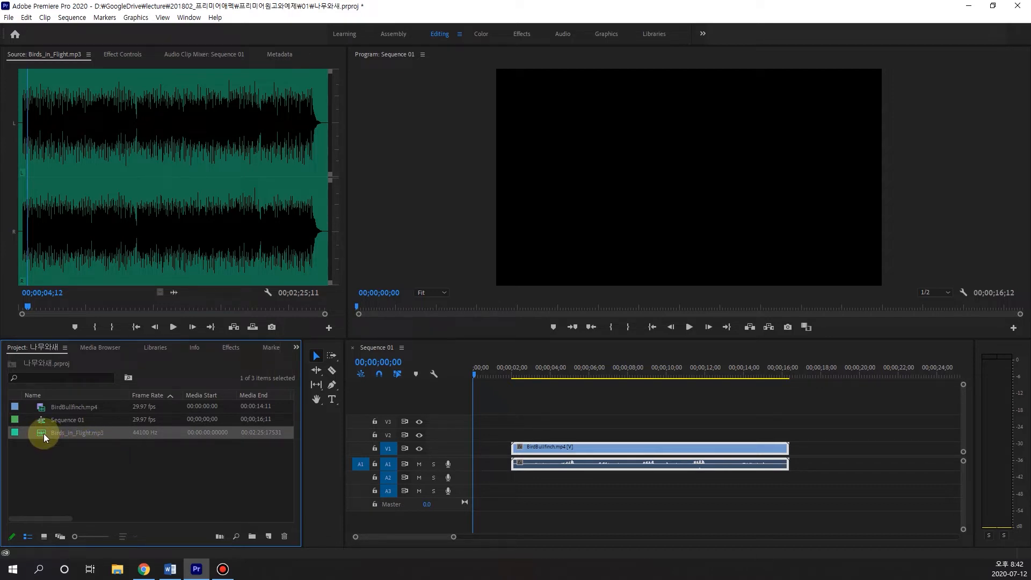
pyautogui.moveTo(43, 433); pyautogui.dragTo(475, 483)
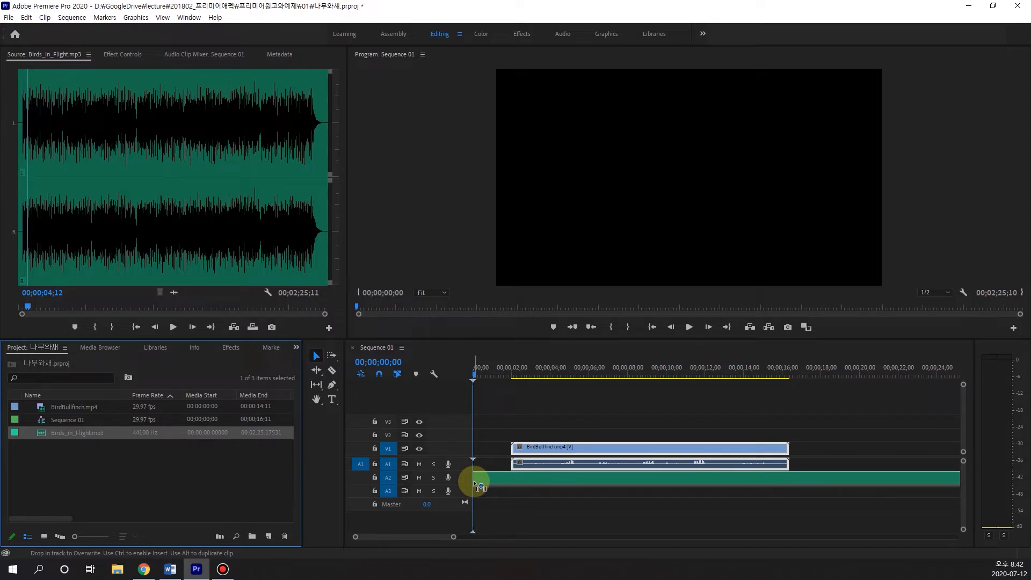
pyautogui.moveTo(474, 485); pyautogui.dragTo(476, 479)
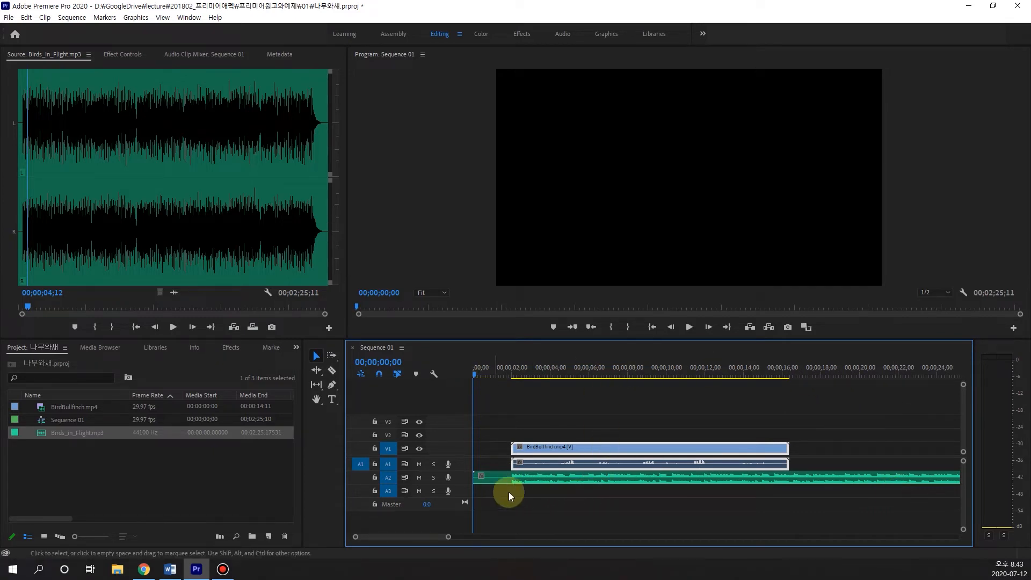
# - Play the sequence from the start to check the video with the music, and return the playhead to 00;00;00;00
pyautogui.click(691, 327)
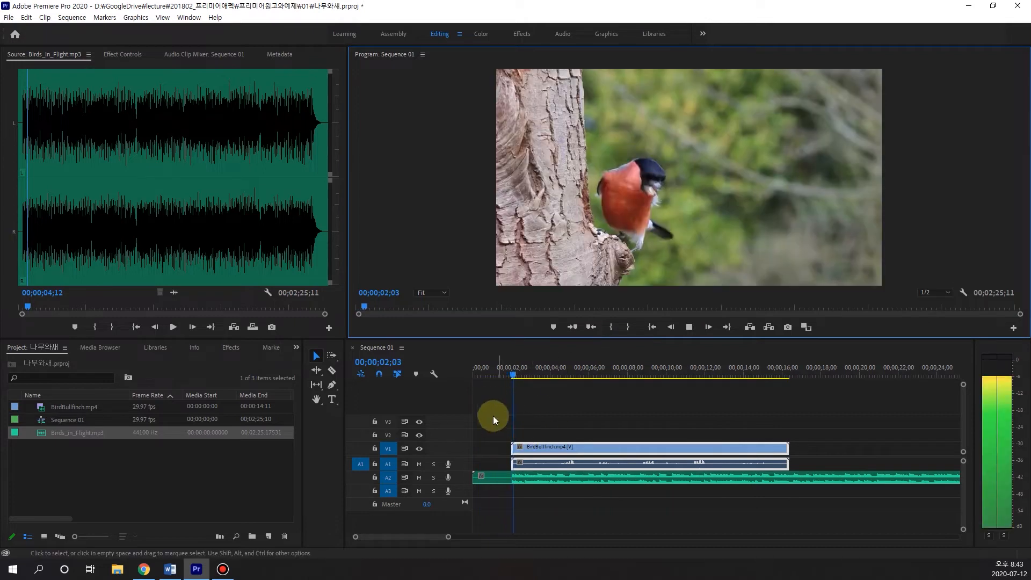
pyautogui.click(690, 327)
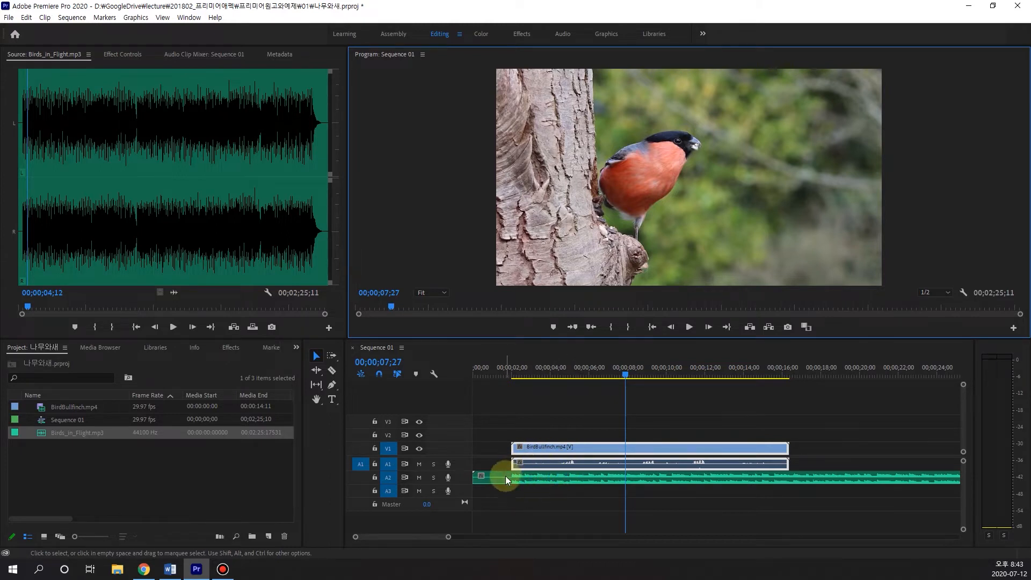
pyautogui.moveTo(624, 373); pyautogui.dragTo(460, 391)
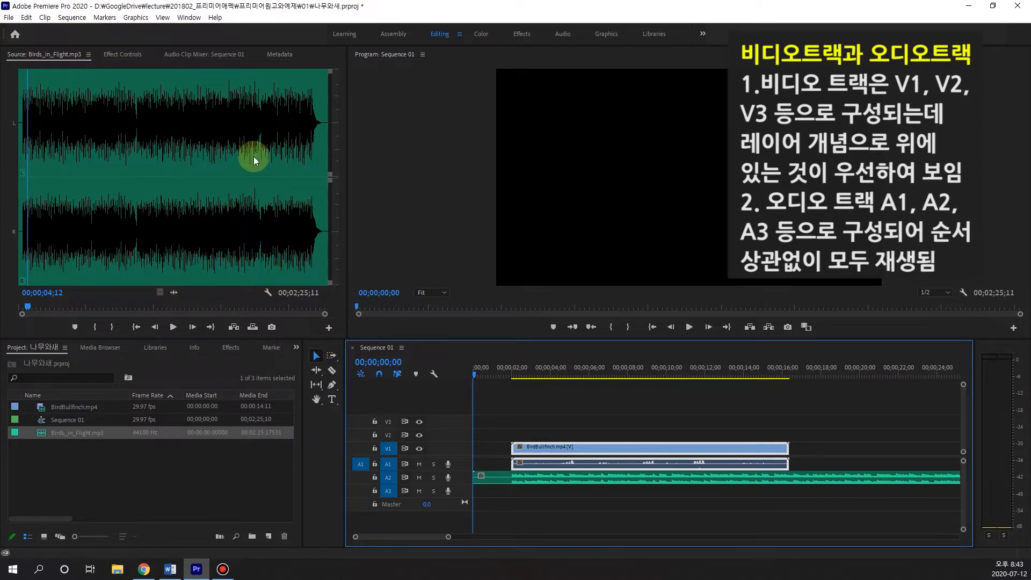
pyautogui.click(197, 18)
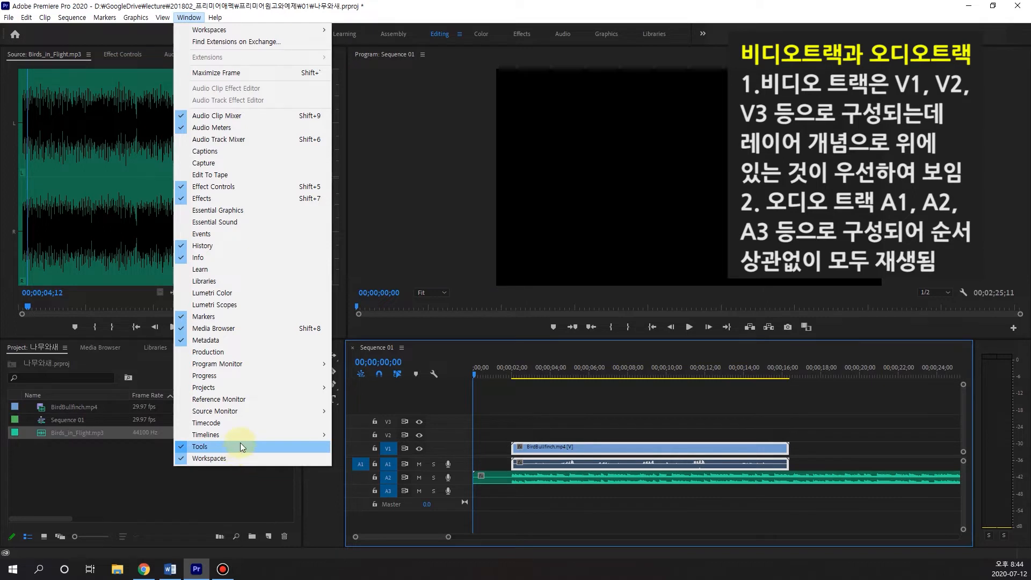
pyautogui.moveTo(315, 31)
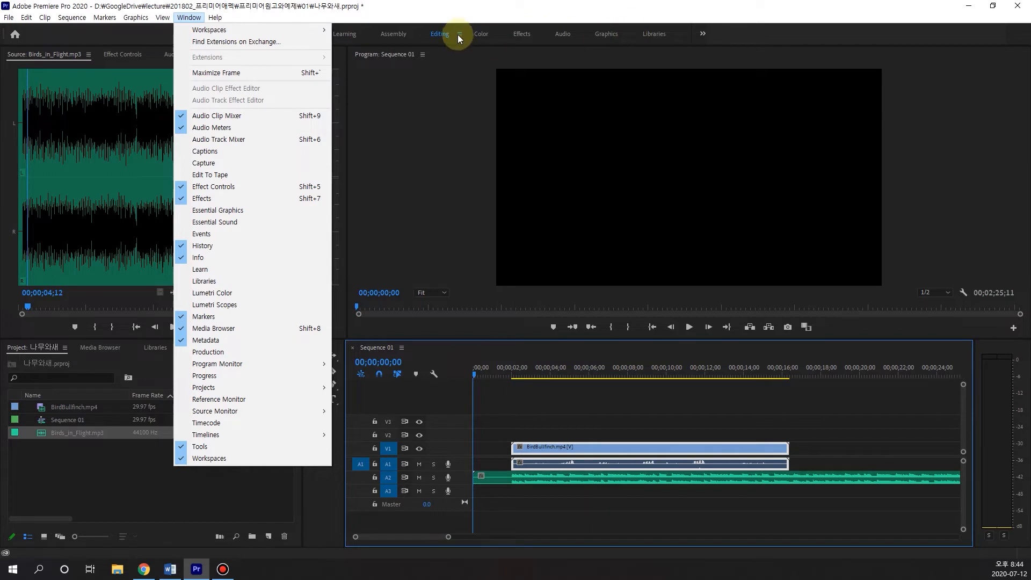
pyautogui.click(458, 12)
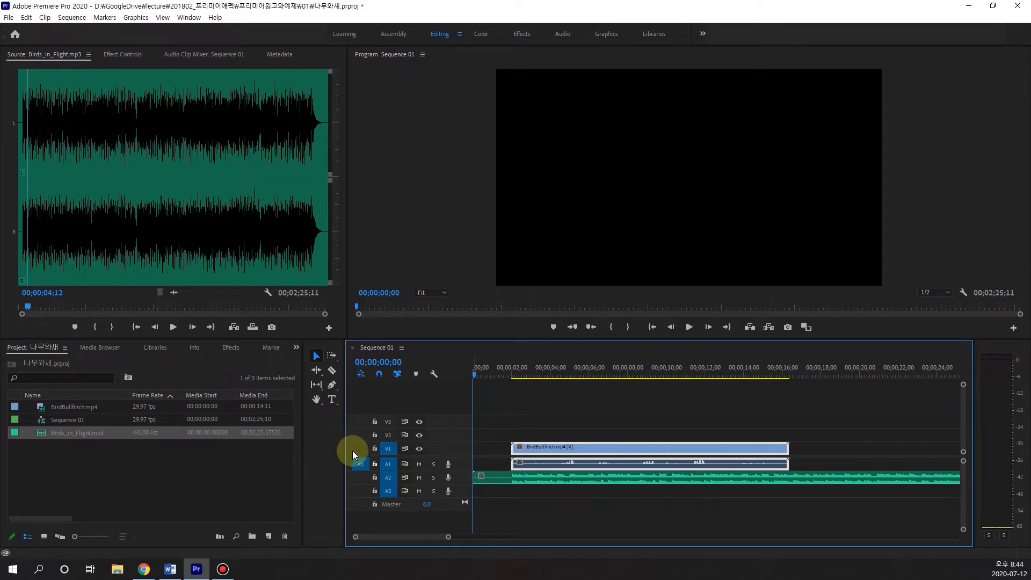
# - Add the title text 나누와 새 near the centre of the Program monitor frame with the Type tool
pyautogui.click(331, 400)
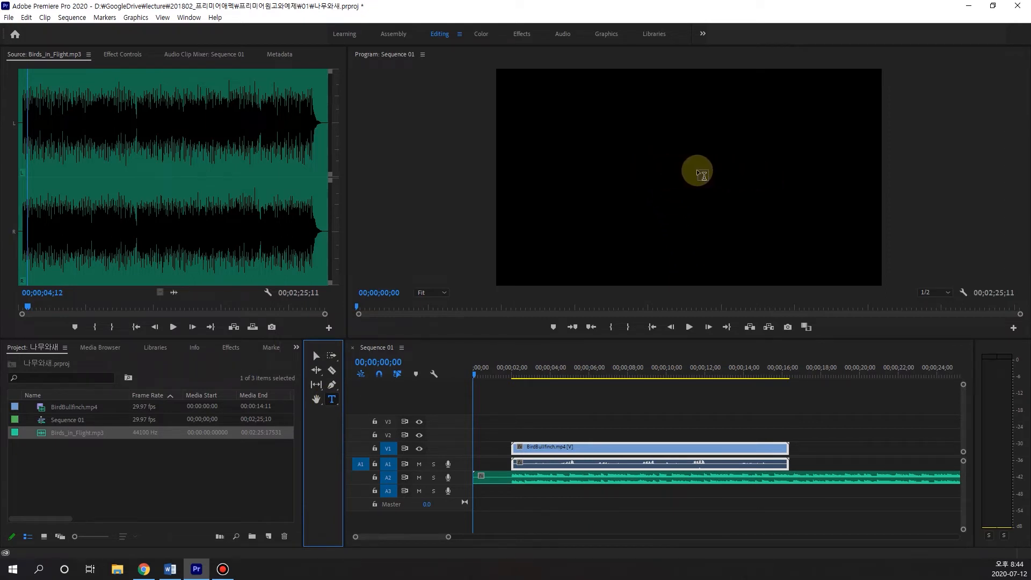
pyautogui.click(642, 169)
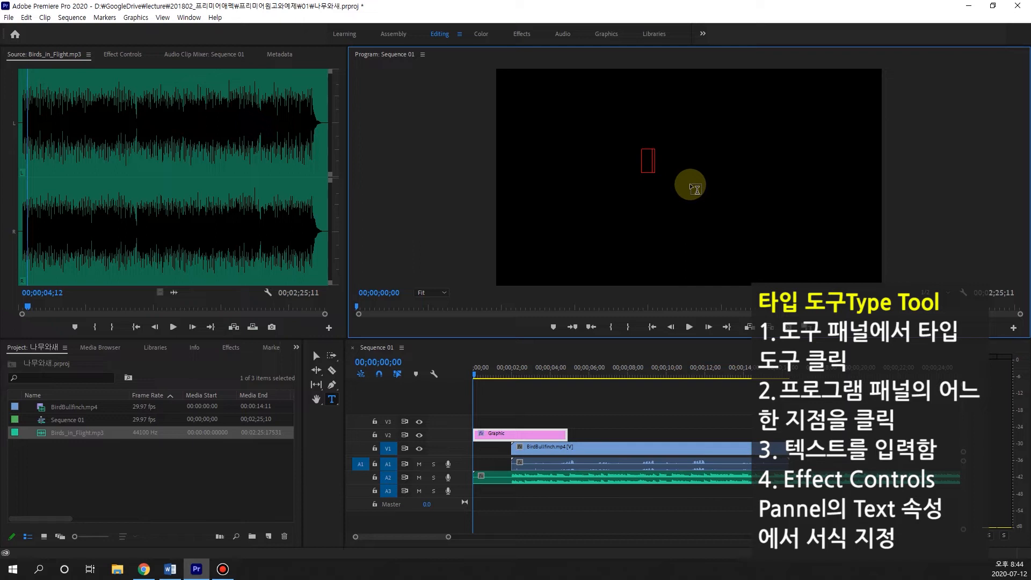
pyautogui.write('나누')
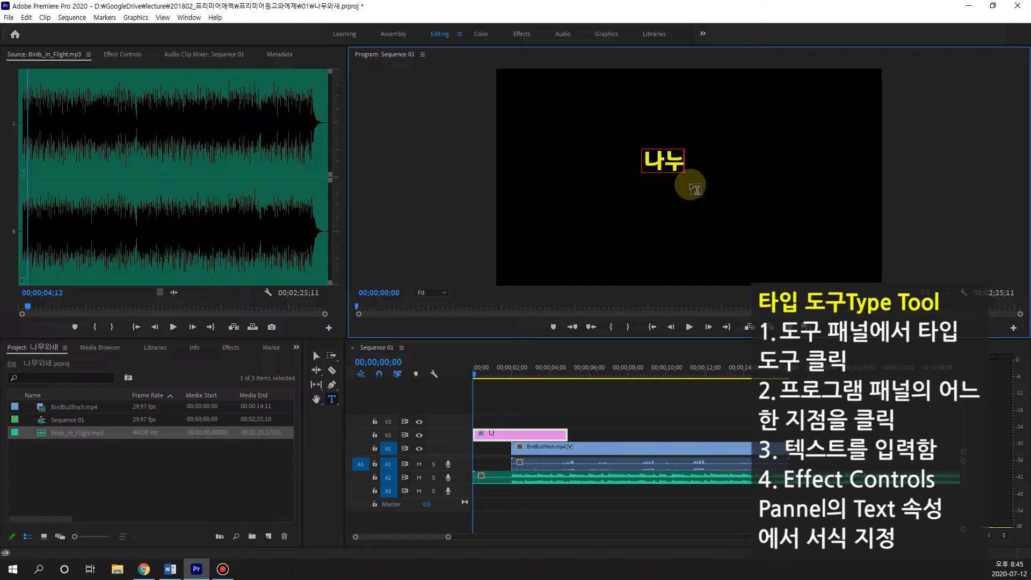
pyautogui.write('와 새')
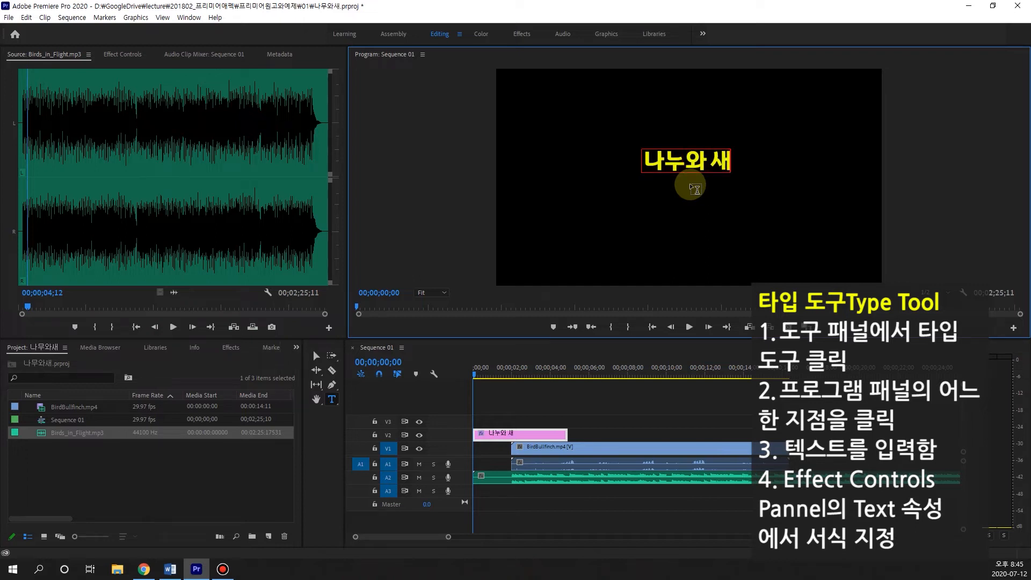
# - Correct the second character of the title to 무 so that the text reads 나무와 새
pyautogui.press('Left')
pyautogui.press('Left')
pyautogui.press('Left')
pyautogui.press('Left')
pyautogui.hotkey('shift', 'Right')
pyautogui.write('무')
# - Select the whole title text 나무와 새 in the Program monitor
pyautogui.press('Home')
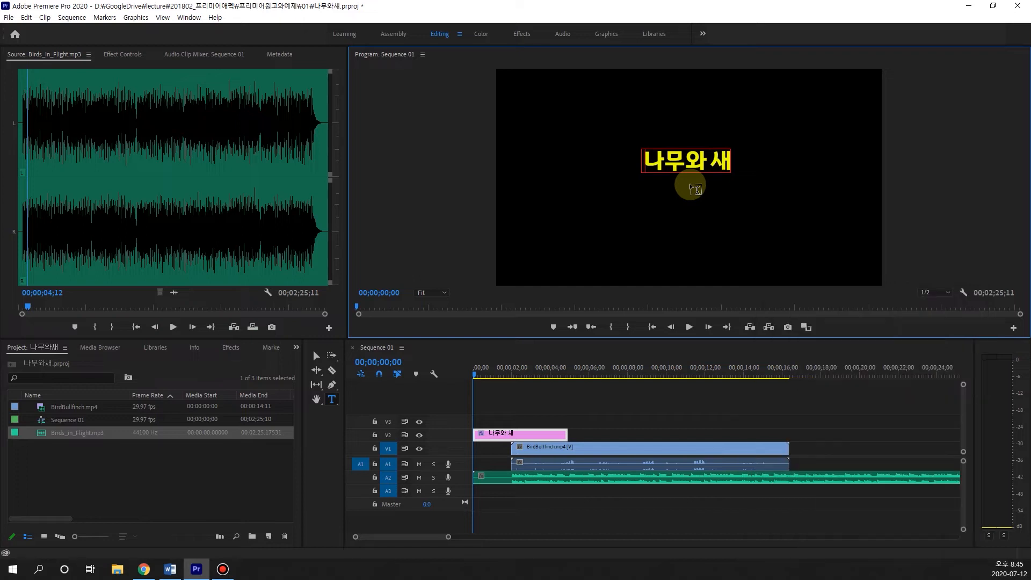
pyautogui.hotkey('shift', 'Right')
pyautogui.hotkey('shift', 'Right')
pyautogui.hotkey('shift', 'Right')
pyautogui.hotkey('shift', 'Right')
pyautogui.hotkey('shift', 'Right')
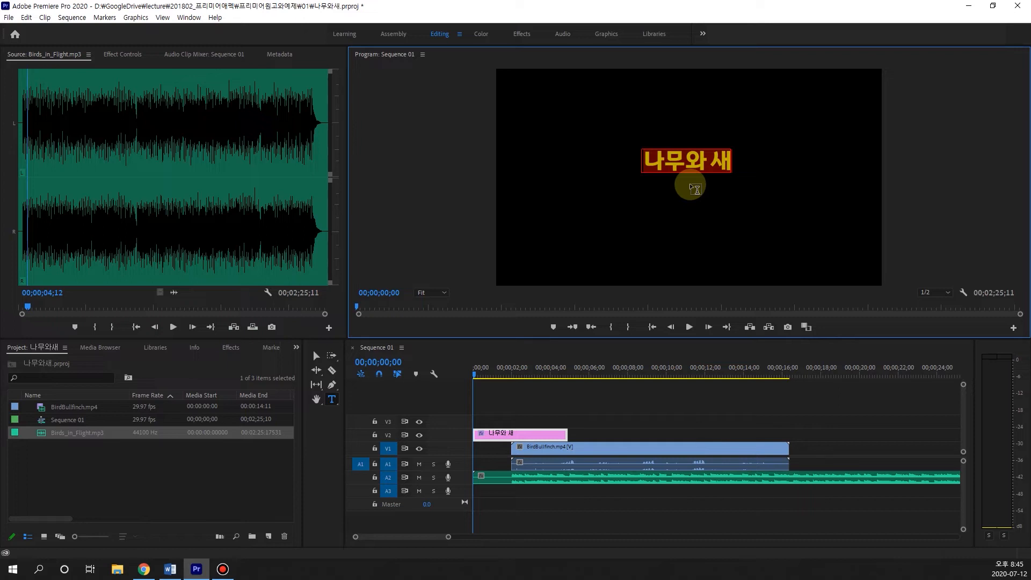
pyautogui.click(647, 159)
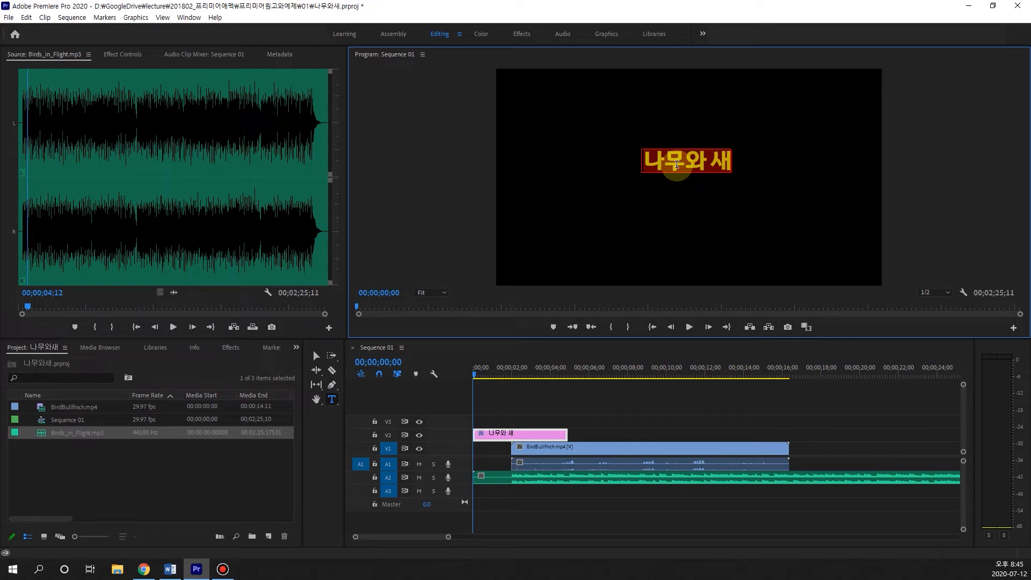
pyautogui.click(655, 162)
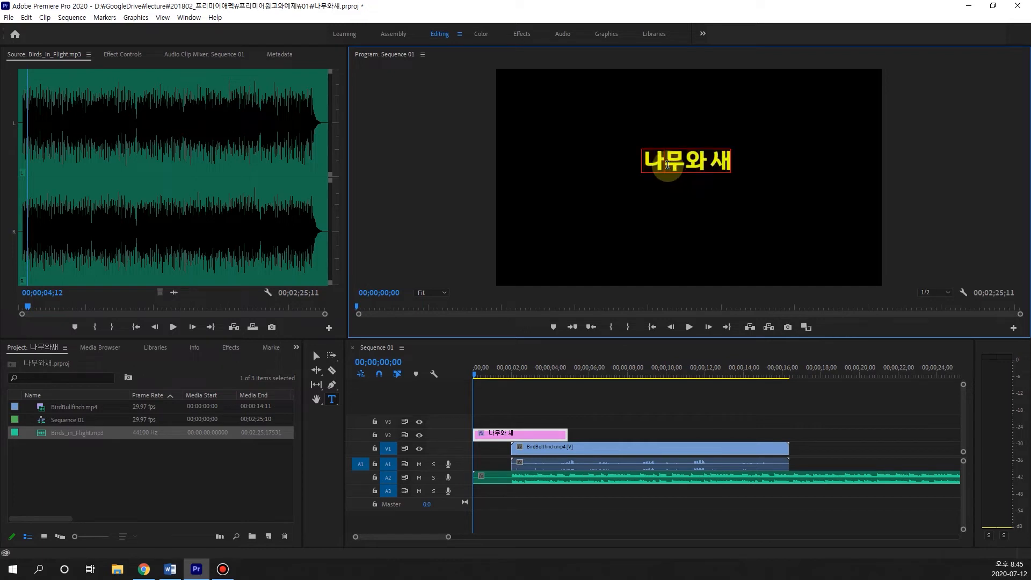
pyautogui.click(650, 162)
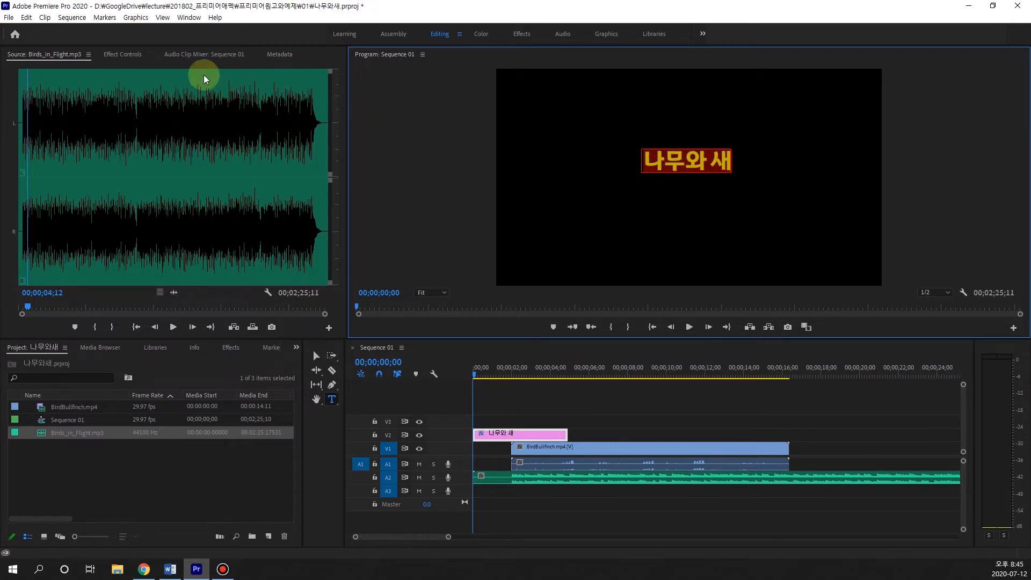
# - Expand the title's source text properties in Effect Controls and examine the available fonts
pyautogui.click(114, 54)
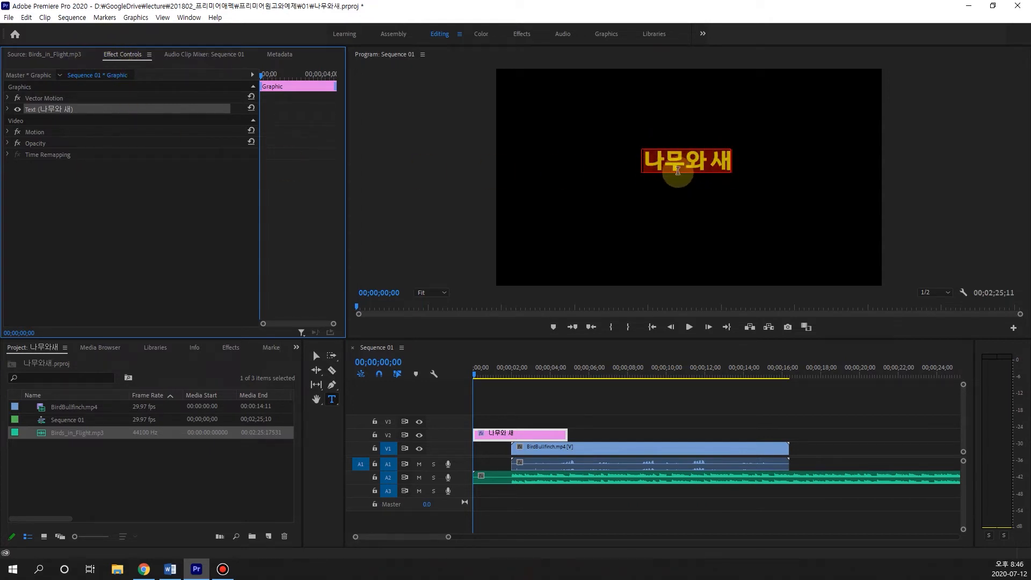
pyautogui.click(8, 110)
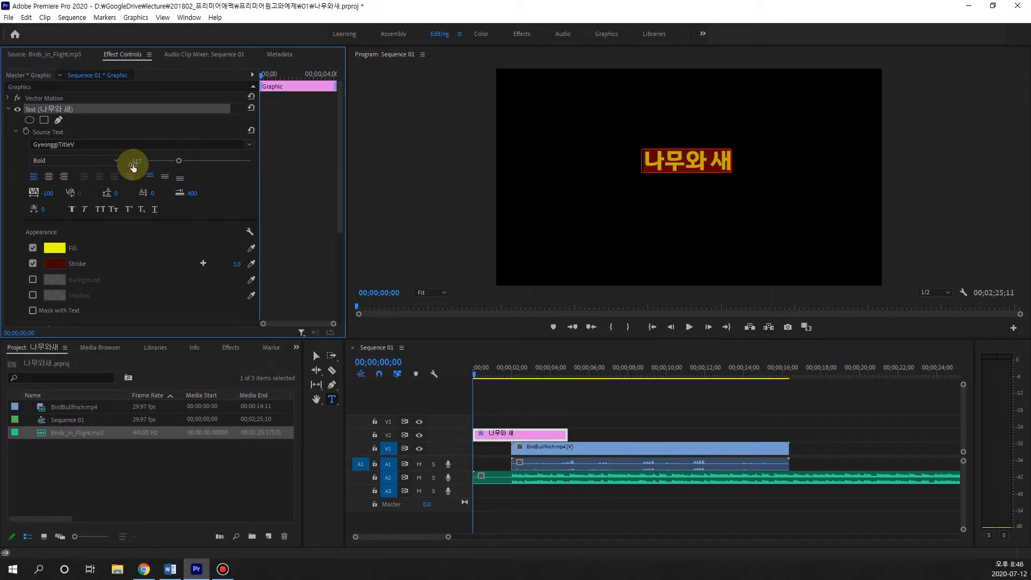
pyautogui.click(247, 145)
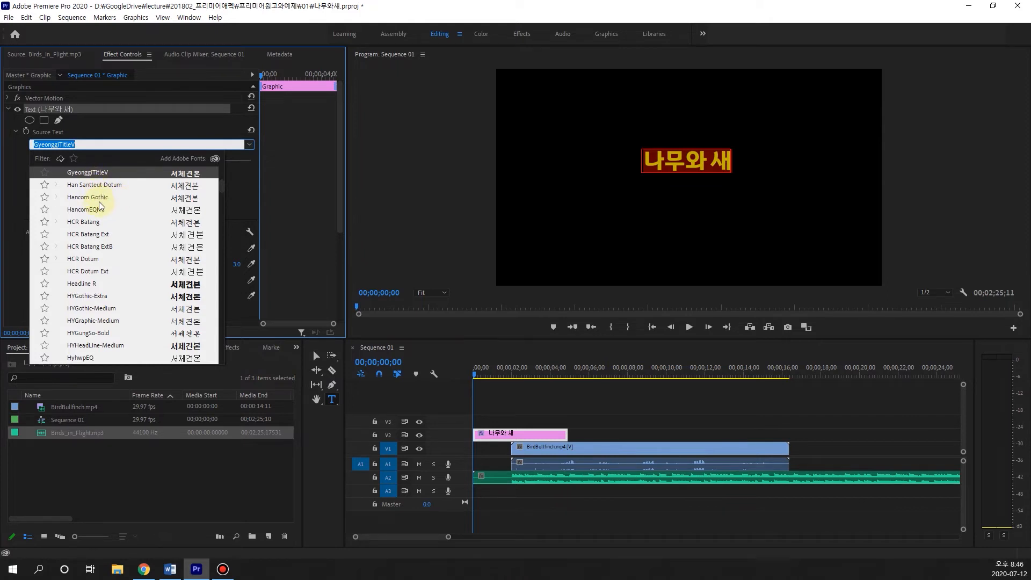
pyautogui.scroll(1, 104, 216)
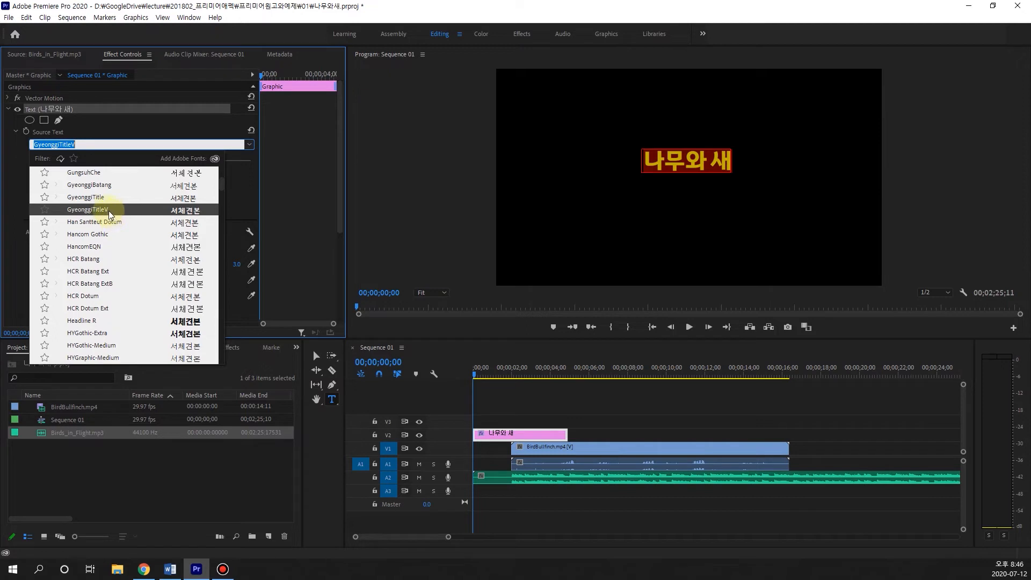
pyautogui.click(93, 143)
pyautogui.click(147, 127)
pyautogui.click(80, 143)
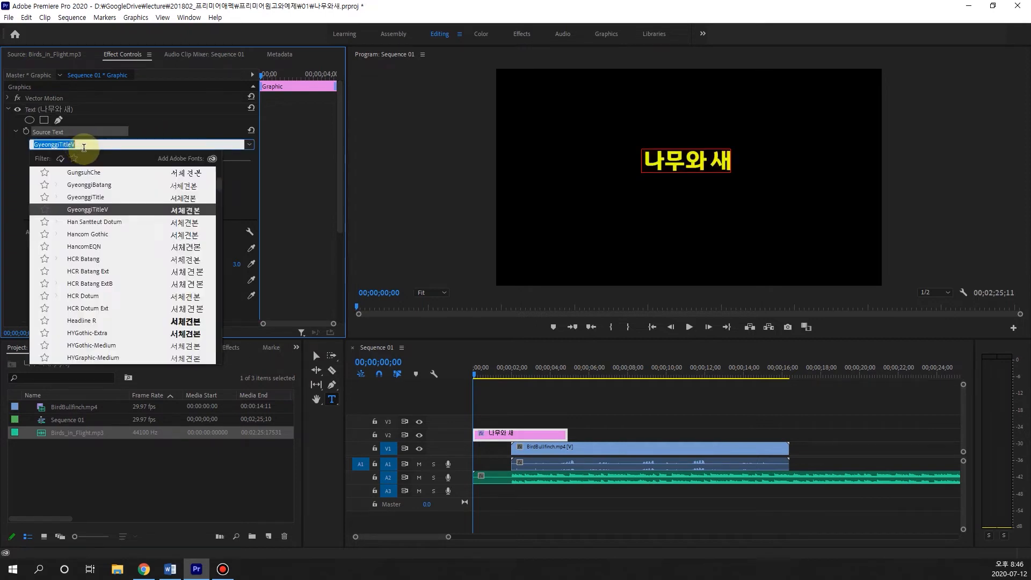
pyautogui.click(149, 135)
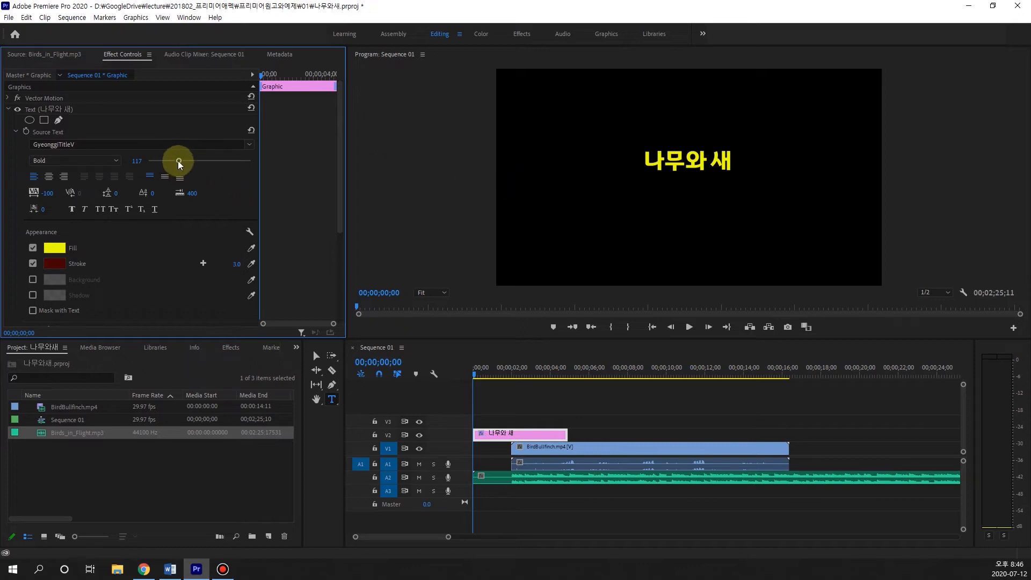
# - Reduce the title's font size to 107 and collapse its text properties
pyautogui.moveTo(179, 160); pyautogui.dragTo(165, 164)
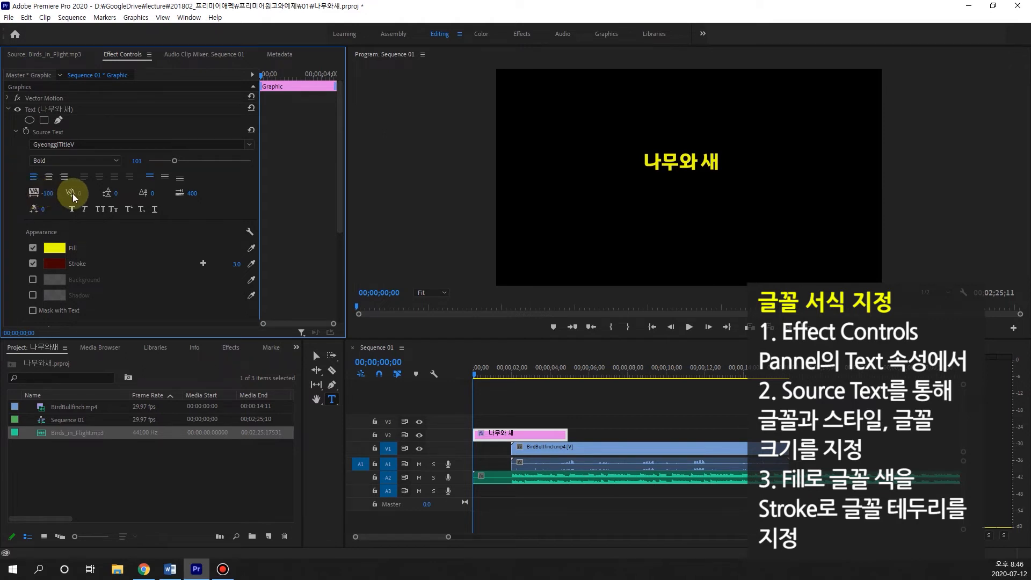
pyautogui.click(175, 161)
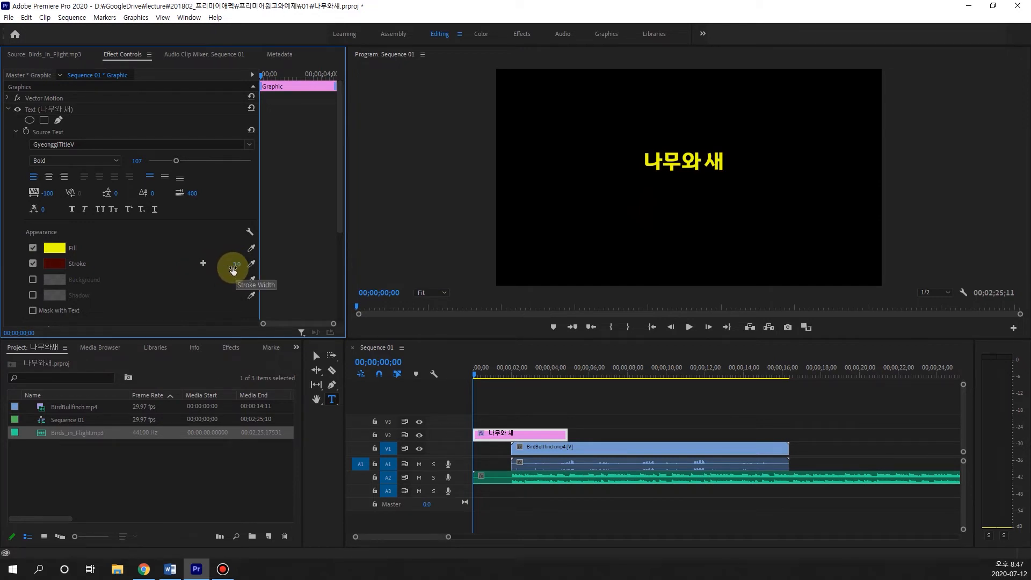
pyautogui.moveTo(232, 267); pyautogui.dragTo(234, 268)
pyautogui.click(8, 110)
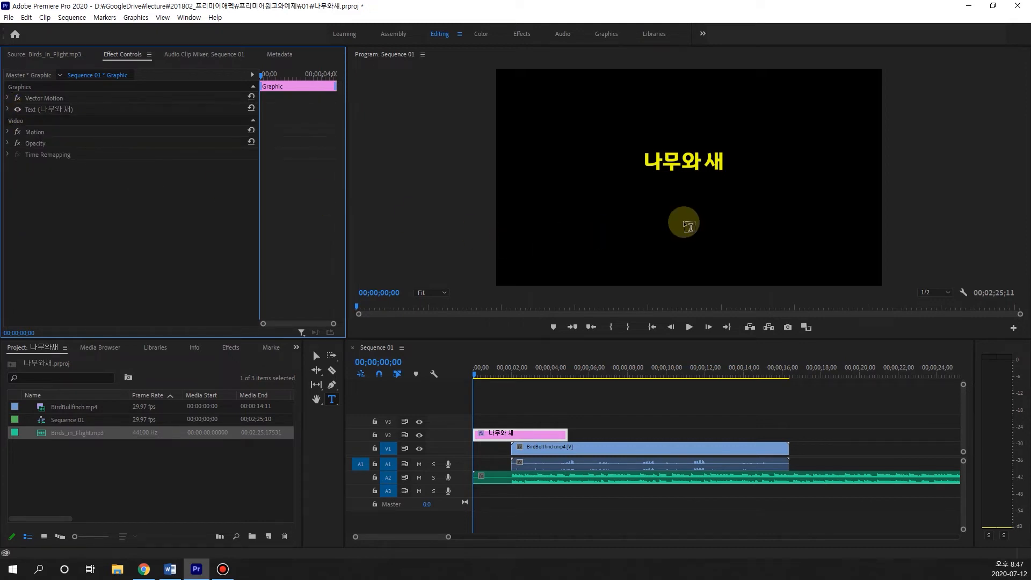
# - Play the sequence from the start past the end of the bird video to check the title, and stop at 00;00;17;22
pyautogui.click(532, 437)
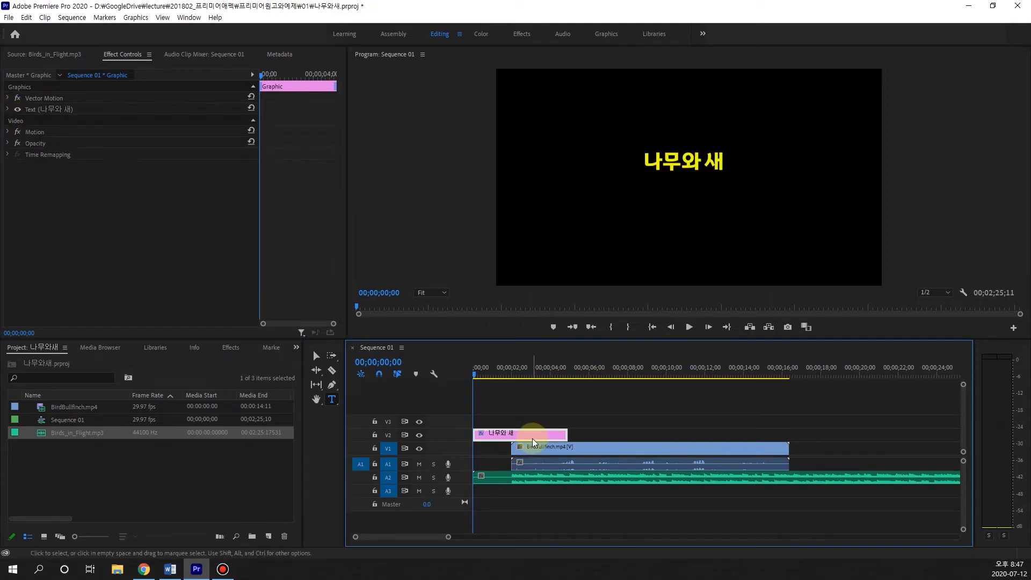
pyautogui.click(690, 327)
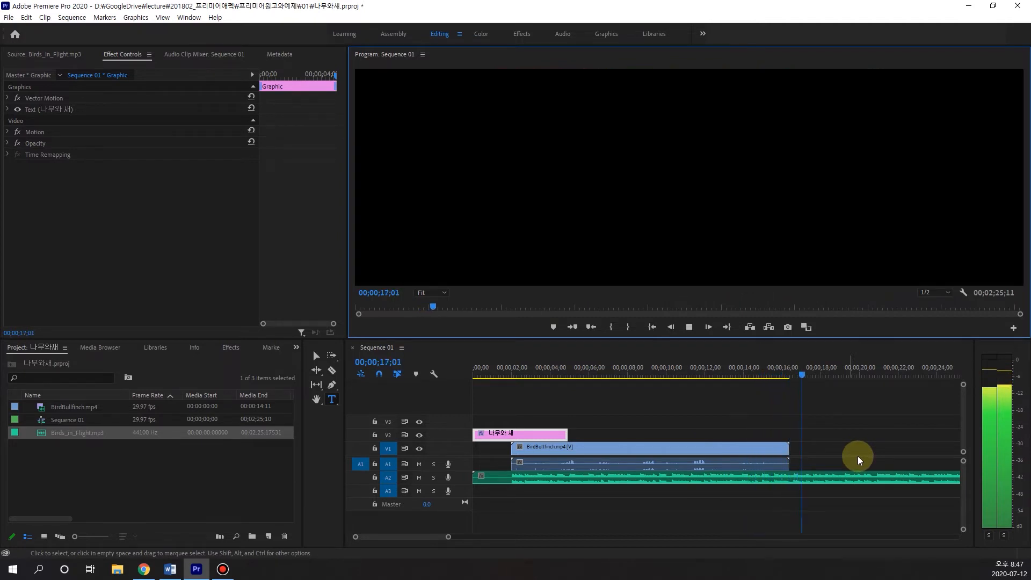
pyautogui.press('space')
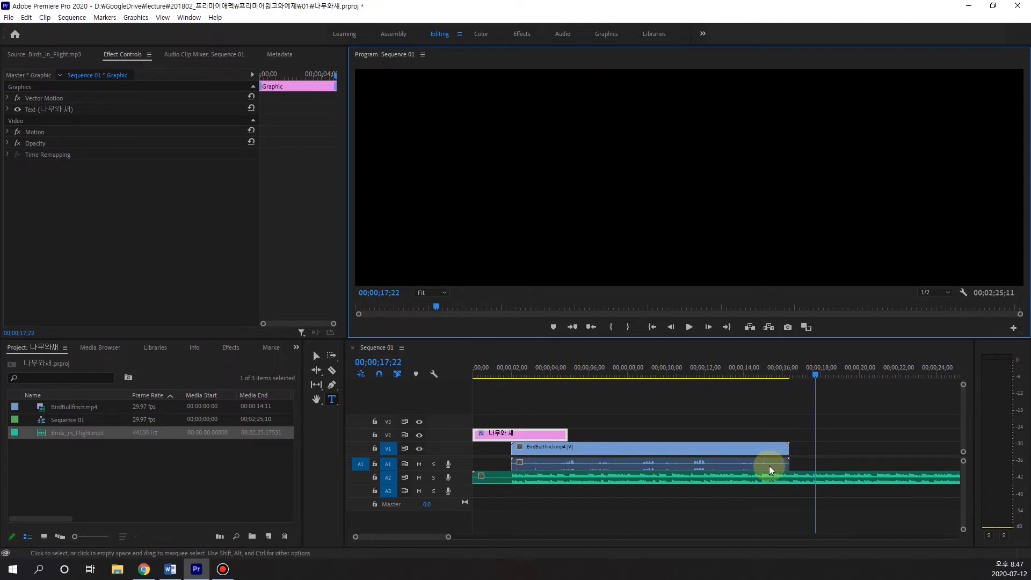
# - Select the Birds_in_Flight.mp3 music clip on audio track A2
pyautogui.click(675, 480)
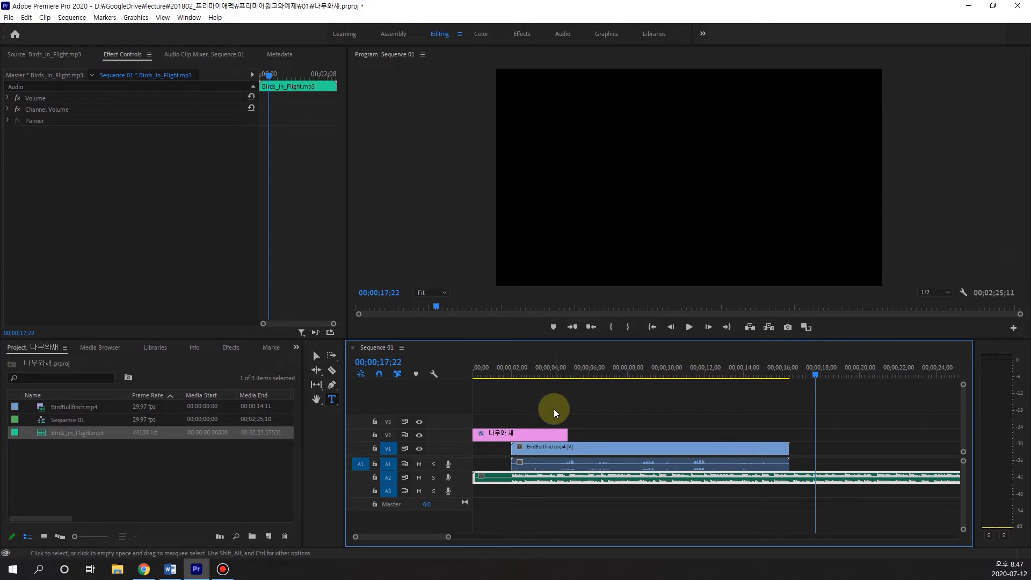
pyautogui.click(607, 453)
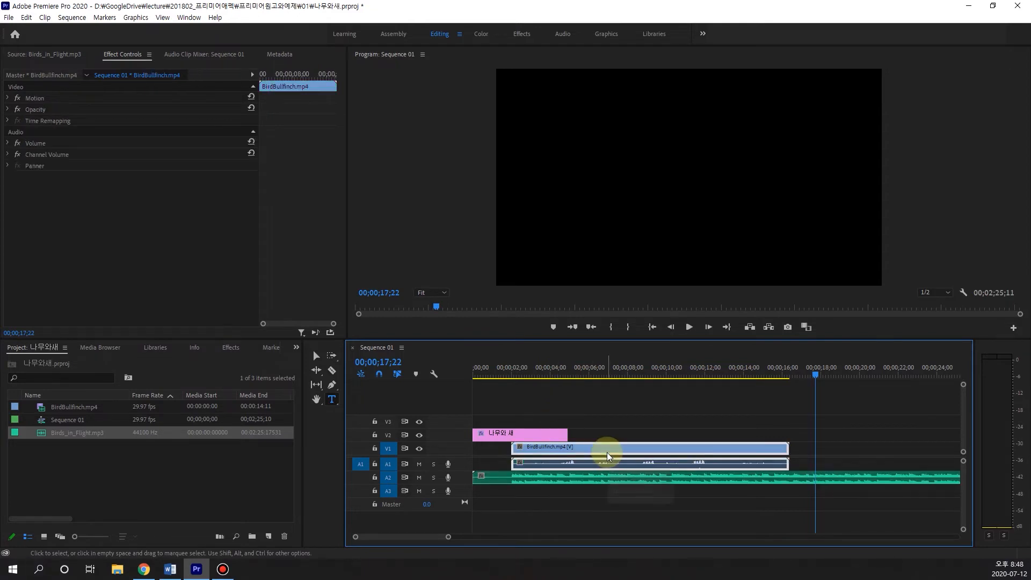
pyautogui.click(598, 477)
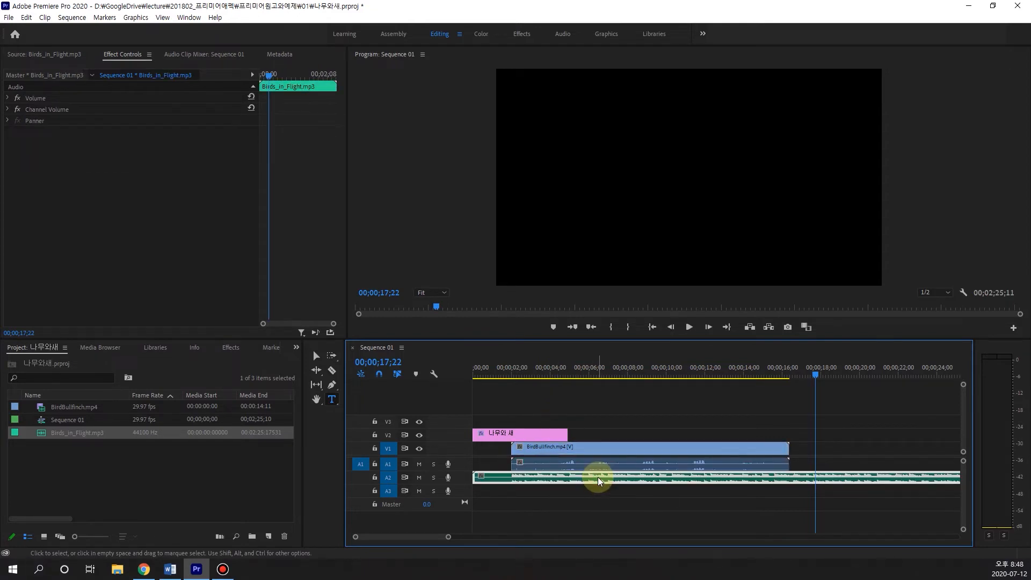
pyautogui.click(692, 450)
pyautogui.click(694, 478)
# - Move the playhead frame by frame to 00;00;16;11, the last frame of the BirdBullfinch.mp4 clip
pyautogui.moveTo(817, 374); pyautogui.dragTo(796, 383)
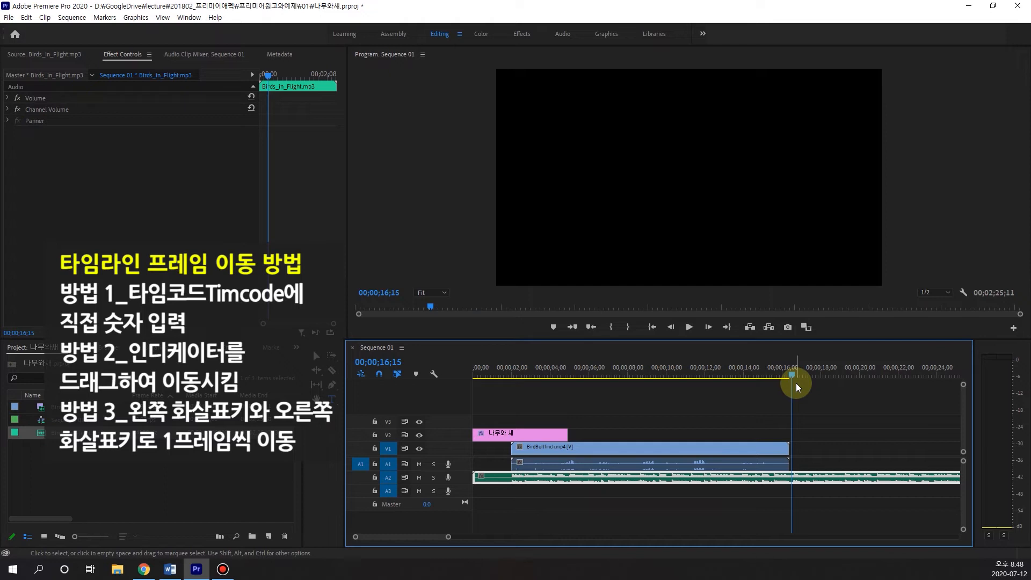
pyautogui.press('Right')
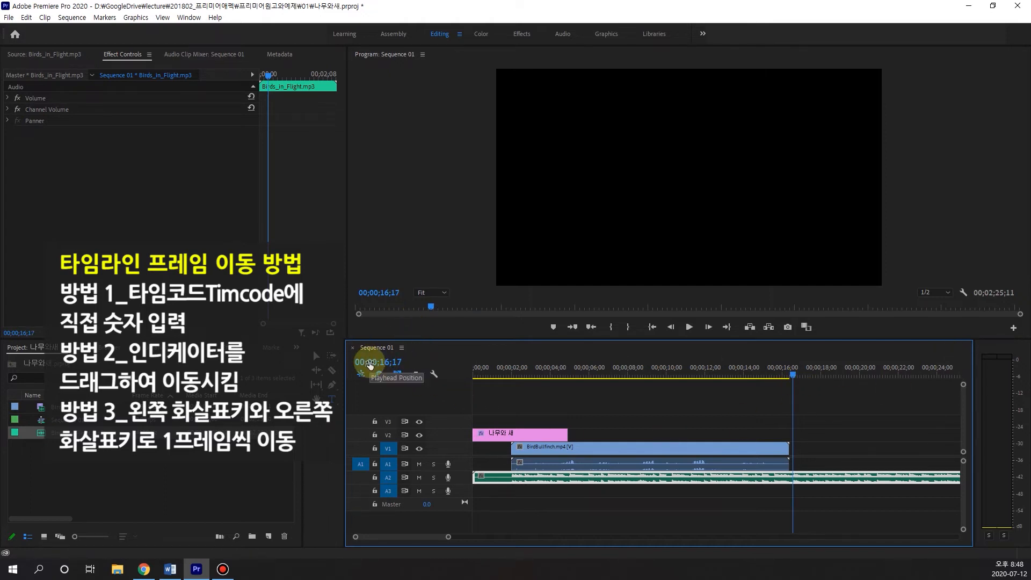
pyautogui.press('Right')
pyautogui.press('Right')
pyautogui.press('Right')
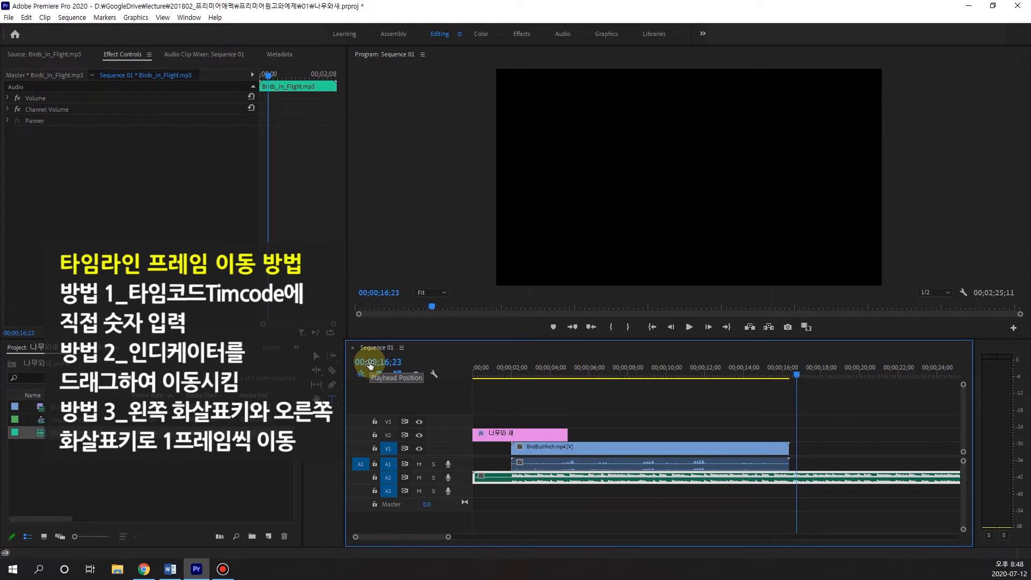
pyautogui.press('Left')
pyautogui.press('Left')
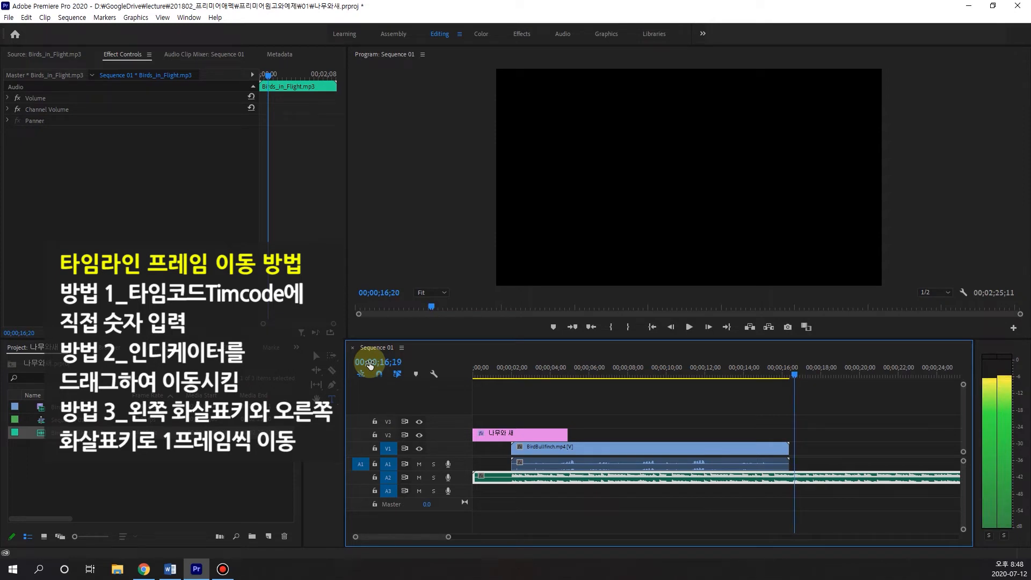
pyautogui.press('Left')
pyautogui.press('Left')
pyautogui.press('Left')
pyautogui.press('Left')
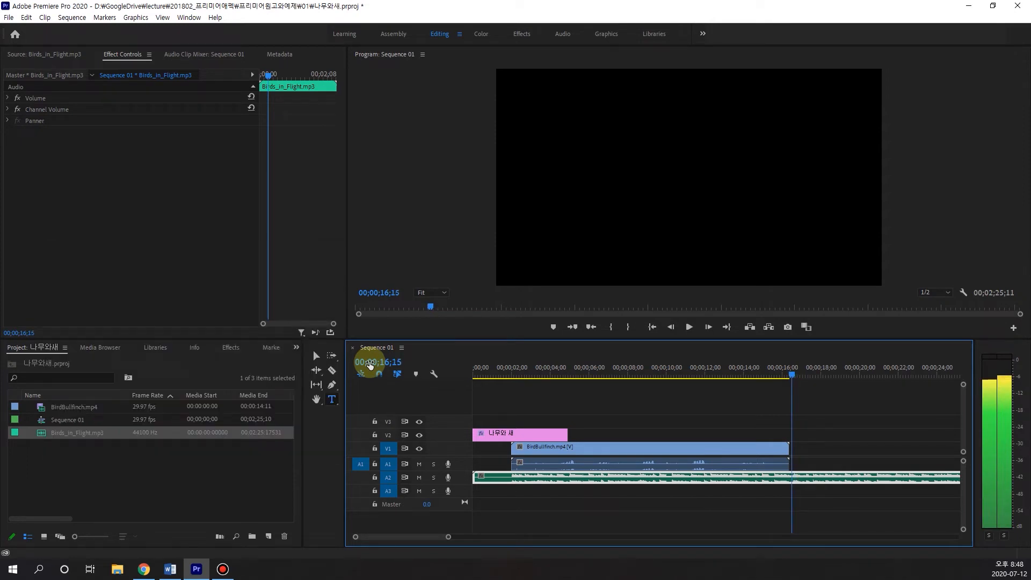
pyautogui.press('Left')
pyautogui.press('Left')
pyautogui.press('Left')
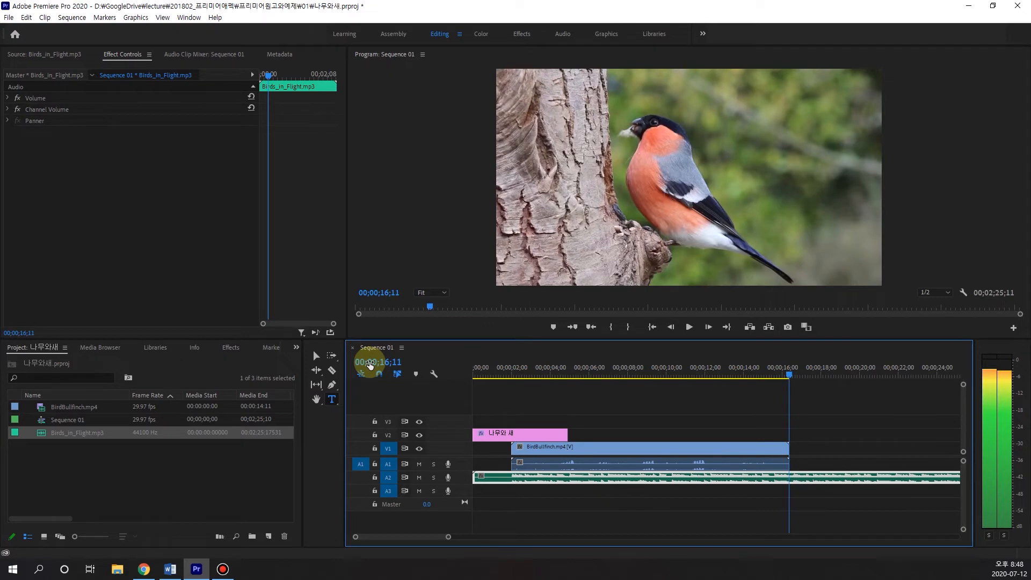
pyautogui.press('Right')
pyautogui.press('Left')
pyautogui.press('Right')
pyautogui.press('Left')
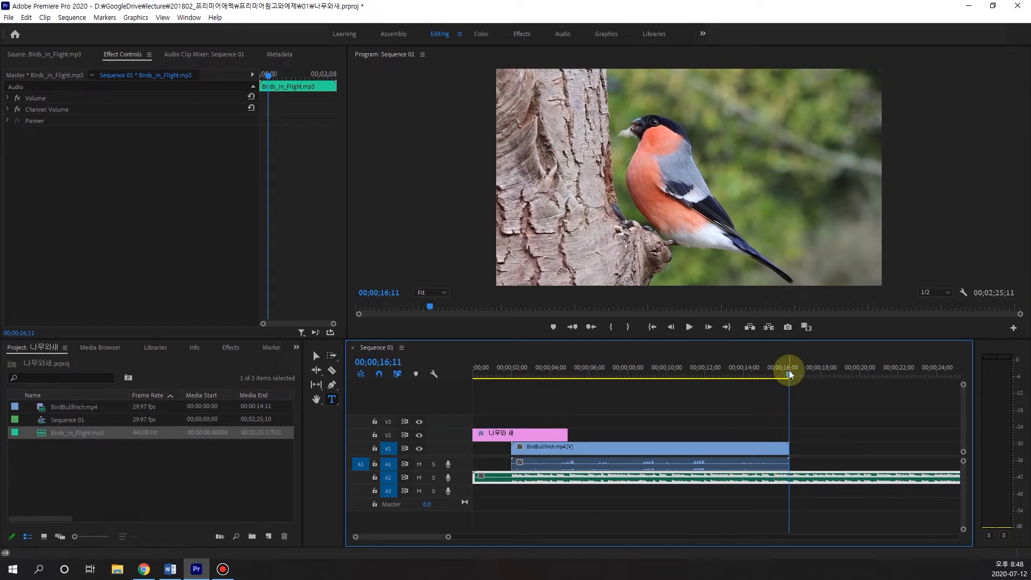
# - Split the Birds_in_Flight.mp3 music clip at 00;00;16;11
pyautogui.click(681, 509)
pyautogui.click(691, 477)
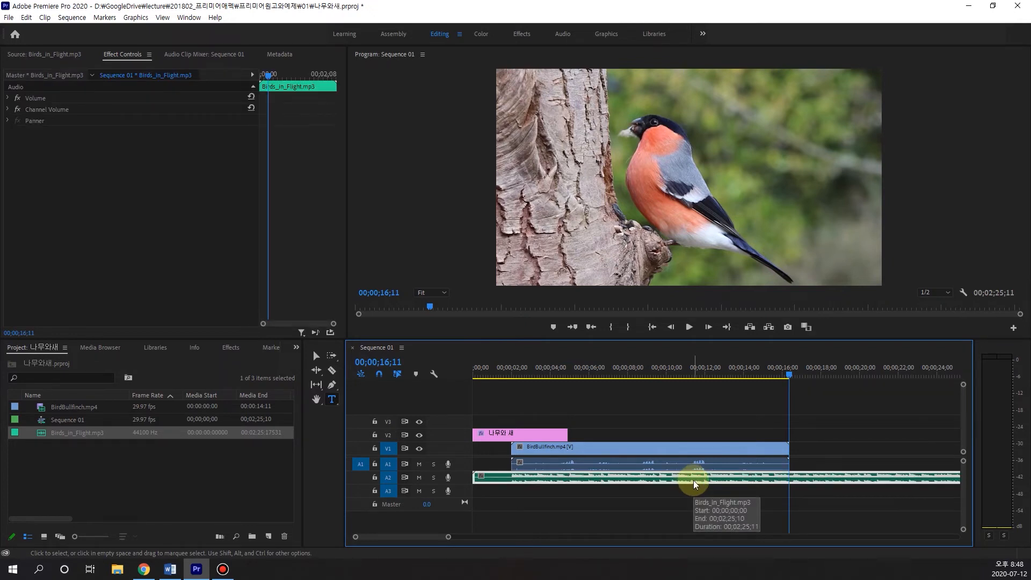
pyautogui.press('ctrl')
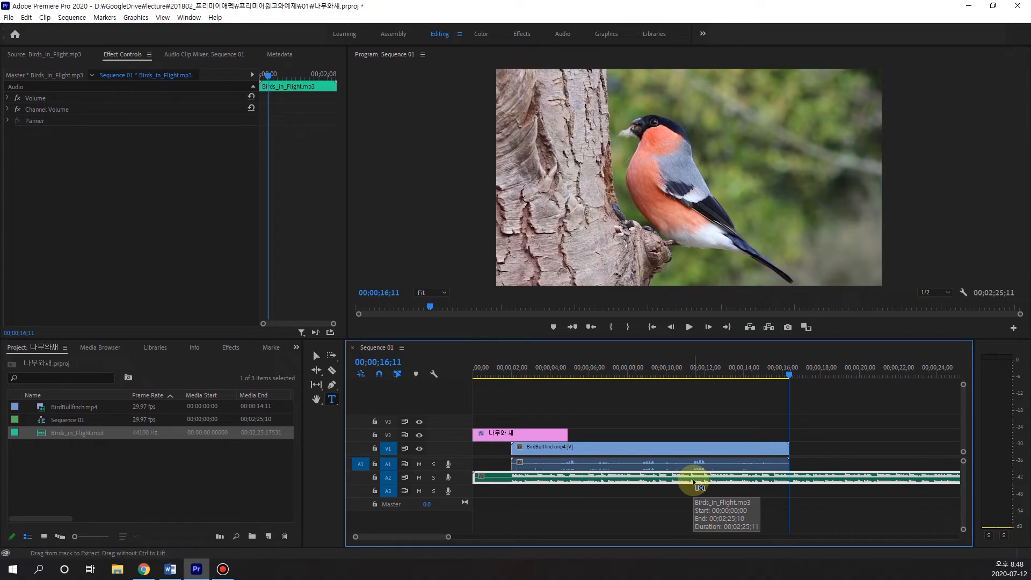
pyautogui.hotkey('ctrl', 'k')
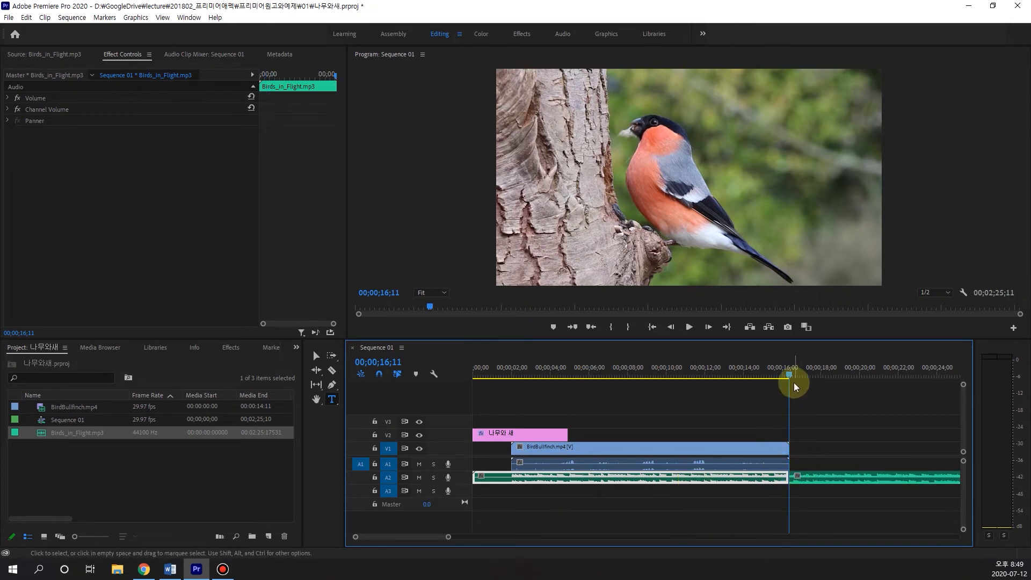
# - Delete the music segment that extends beyond the end of the bird video
pyautogui.moveTo(789, 375); pyautogui.dragTo(752, 375)
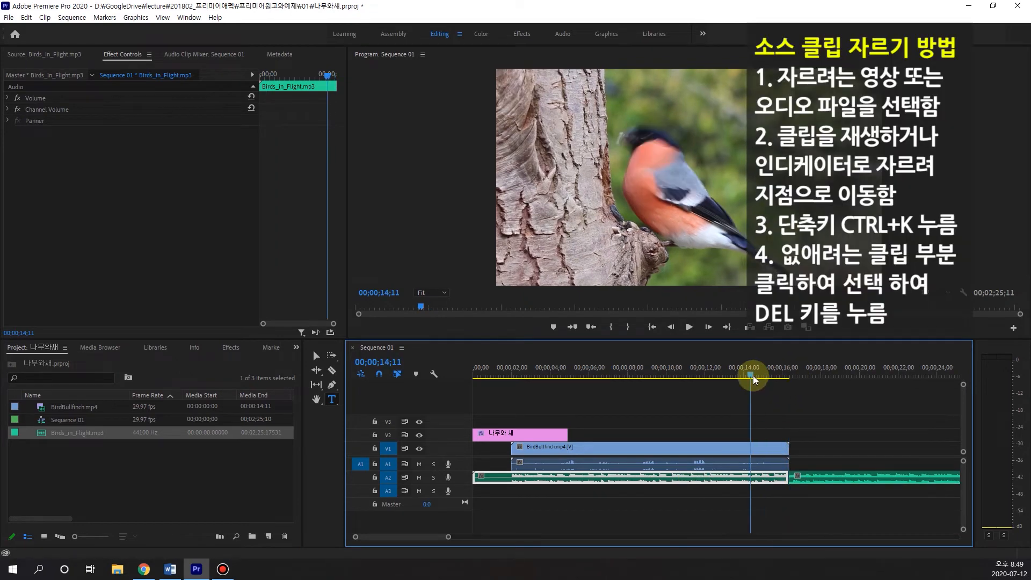
pyautogui.click(766, 478)
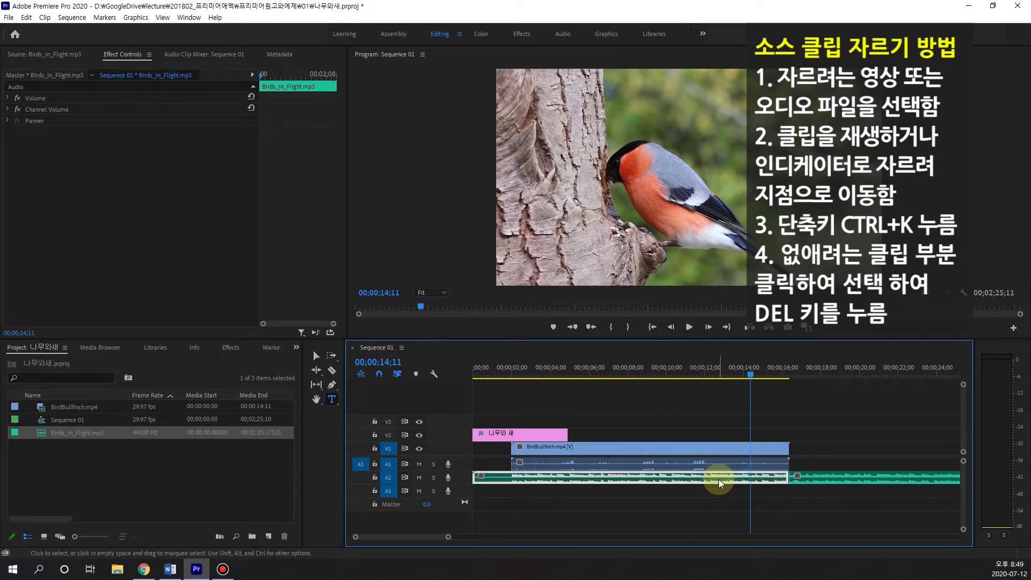
pyautogui.click(835, 475)
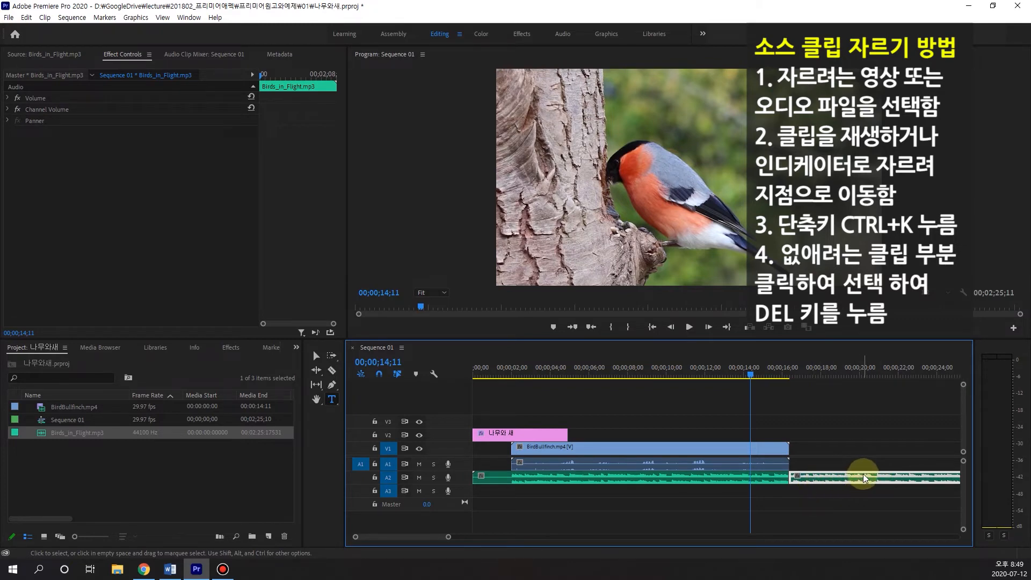
pyautogui.press('Delete')
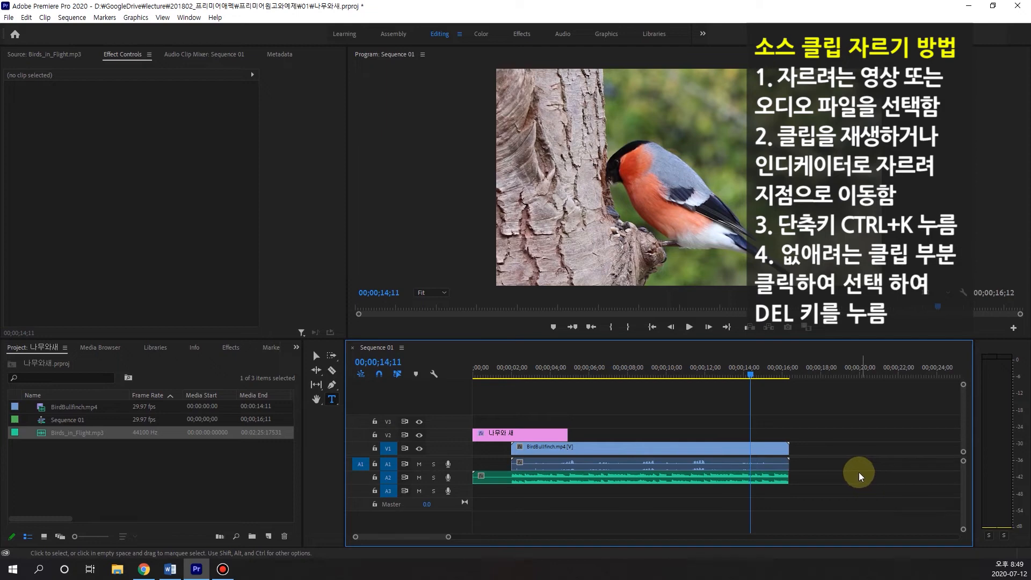
# - Split the BirdBullfinch.mp4 clip at 00;00;09;27
pyautogui.moveTo(748, 375); pyautogui.dragTo(664, 386)
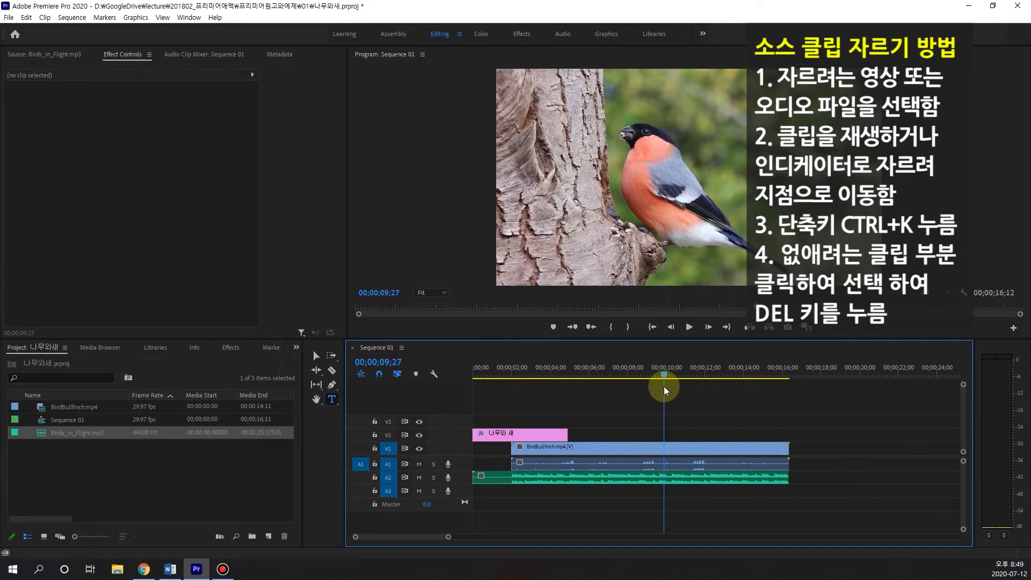
pyautogui.click(669, 446)
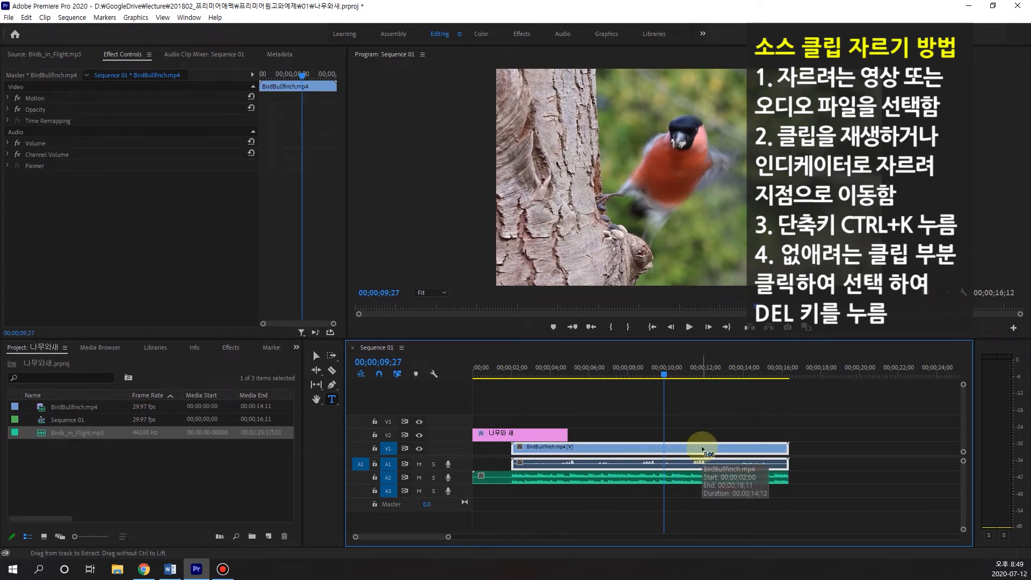
pyautogui.hotkey('ctrl', 'k')
# - Try shifting the second bird video segment about 1.8 seconds later, scrub across the gap, and move the segment back against the first one
pyautogui.moveTo(711, 449); pyautogui.dragTo(746, 443)
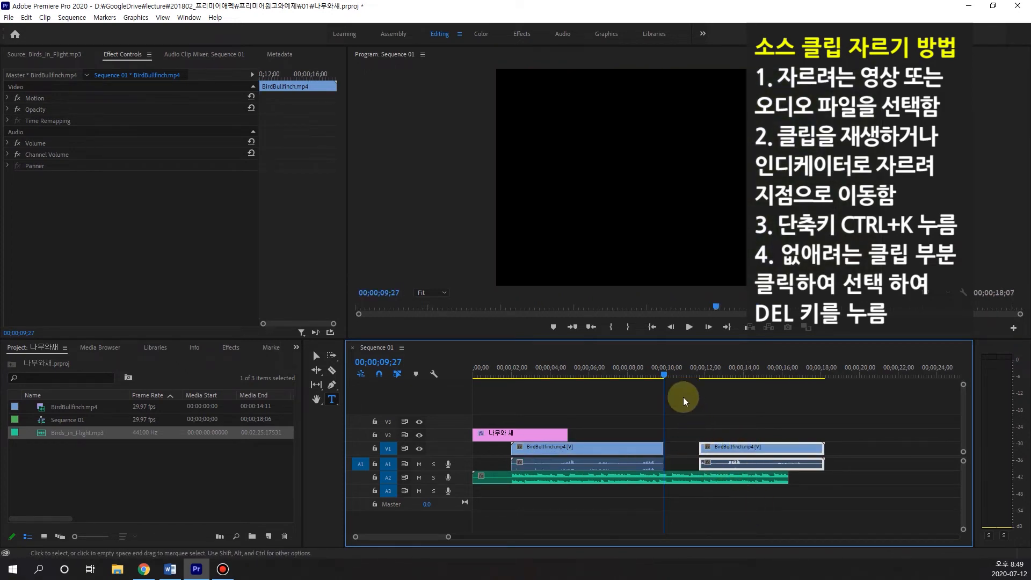
pyautogui.moveTo(665, 376); pyautogui.dragTo(695, 389)
pyautogui.press('space')
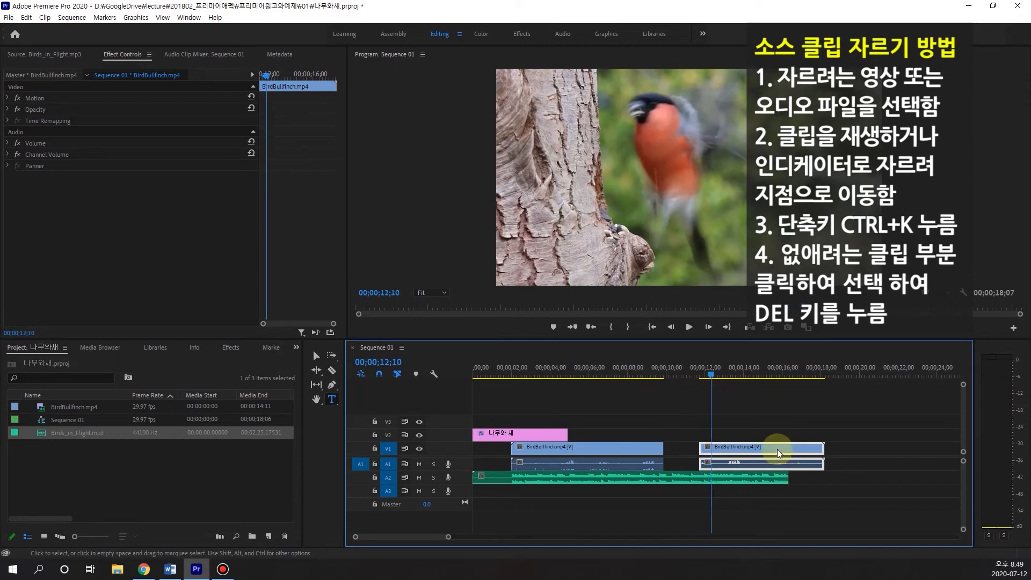
pyautogui.moveTo(776, 446); pyautogui.dragTo(746, 449)
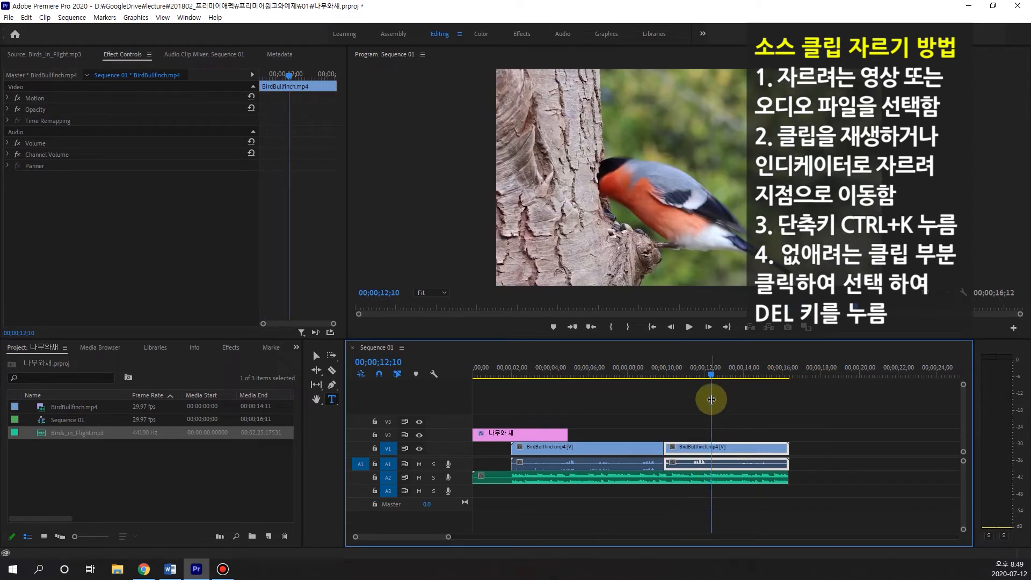
# - Play the sequence across the cut between the two bird video segments, and move the playhead back to 00;00;03;01
pyautogui.moveTo(712, 375); pyautogui.dragTo(651, 379)
pyautogui.press('space')
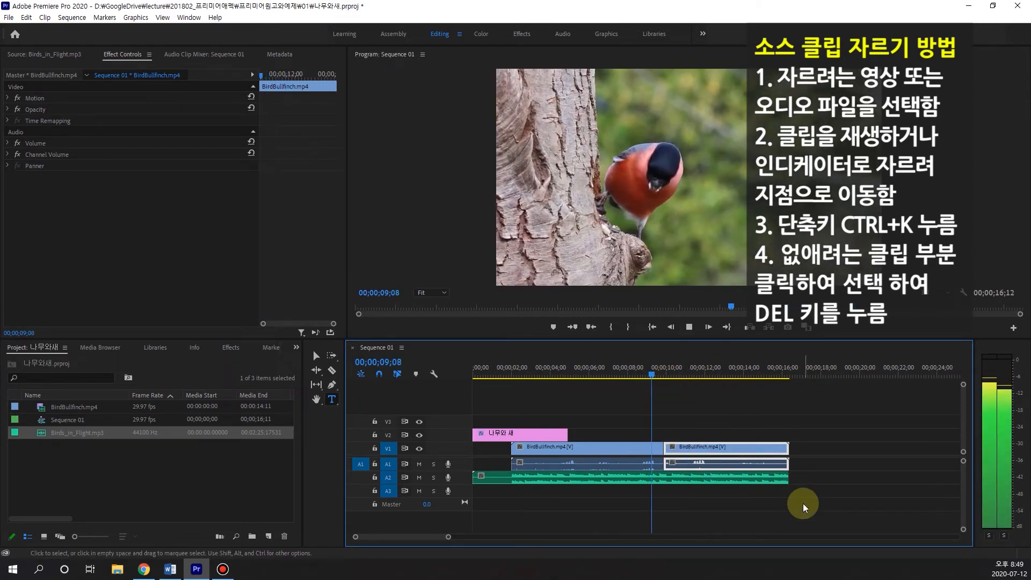
pyautogui.press('space')
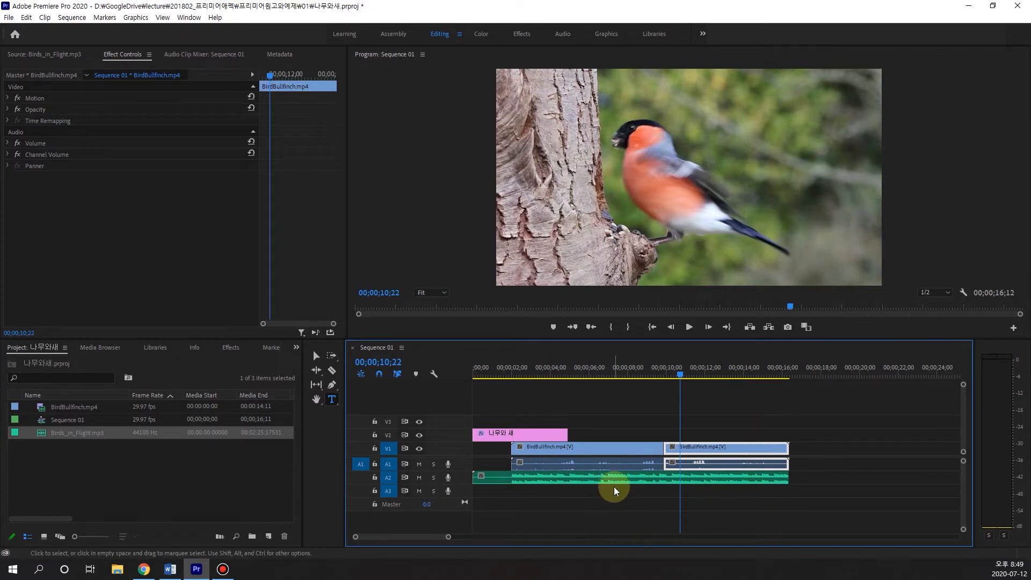
pyautogui.hotkey('ctrl', 's')
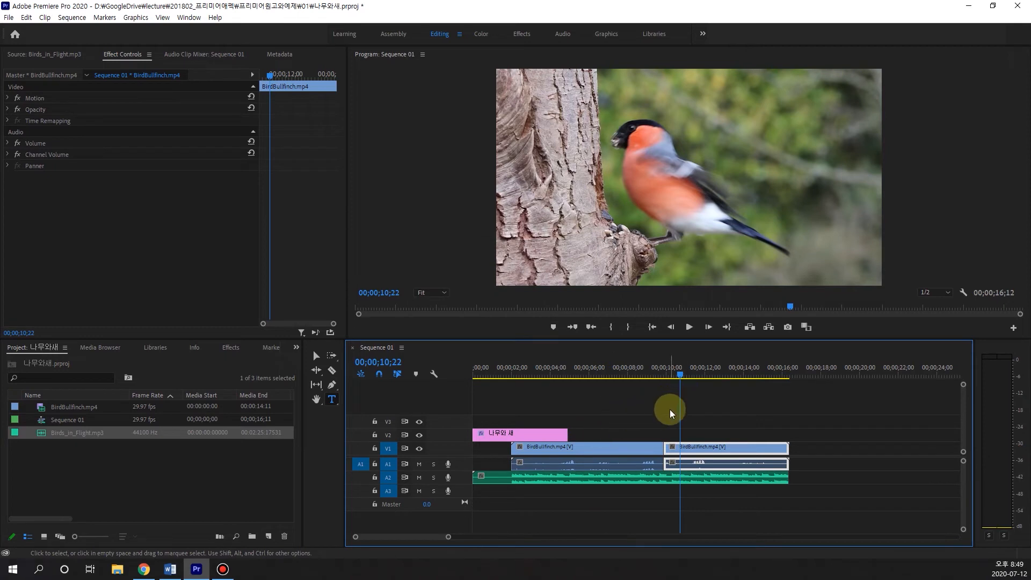
pyautogui.moveTo(680, 375); pyautogui.dragTo(557, 411)
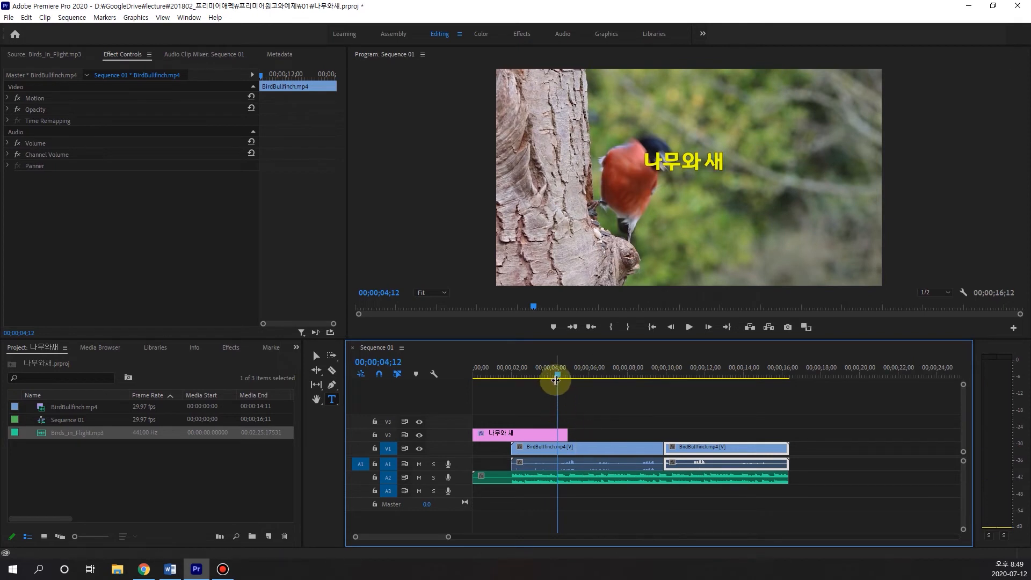
pyautogui.moveTo(557, 380); pyautogui.dragTo(532, 383)
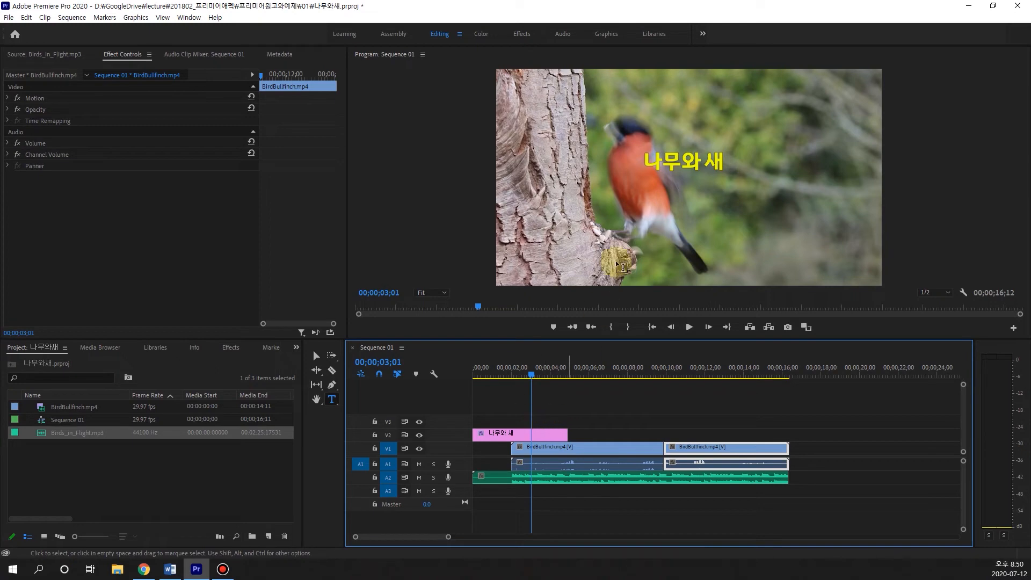
# - Open the media export settings for Sequence 01 and choose H.264 as the format
pyautogui.click(8, 18)
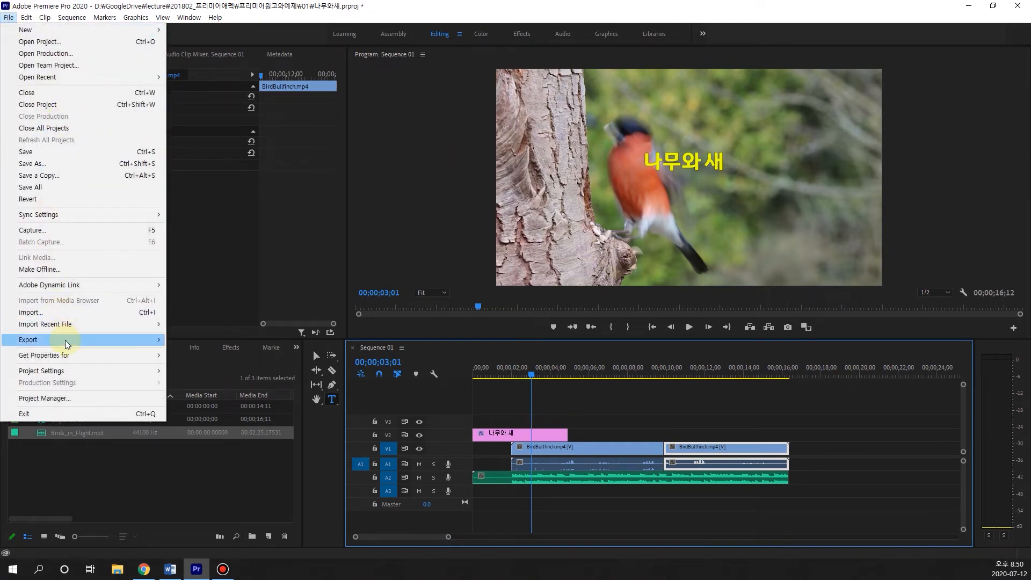
pyautogui.moveTo(65, 340)
pyautogui.click(209, 341)
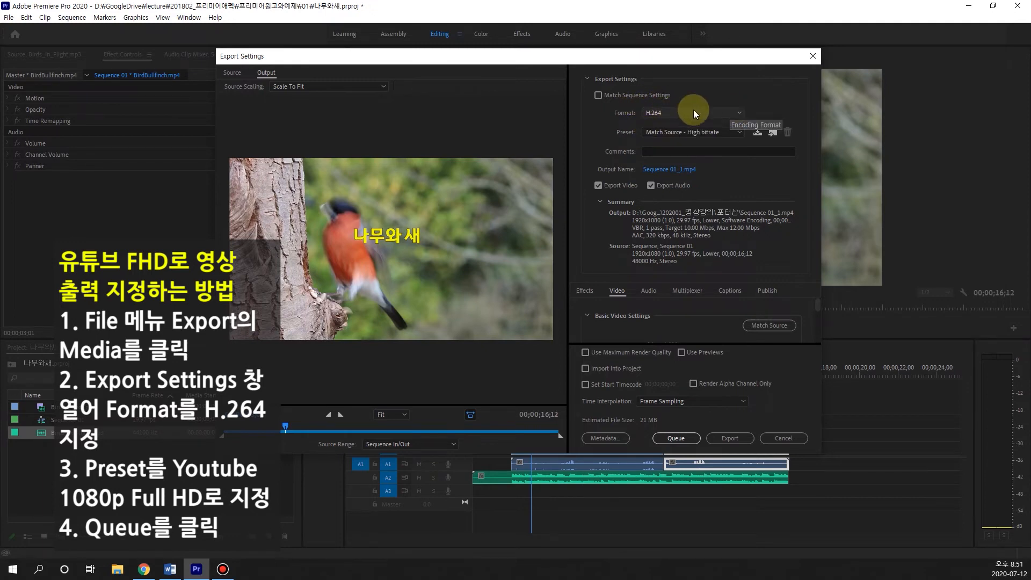
pyautogui.click(737, 111)
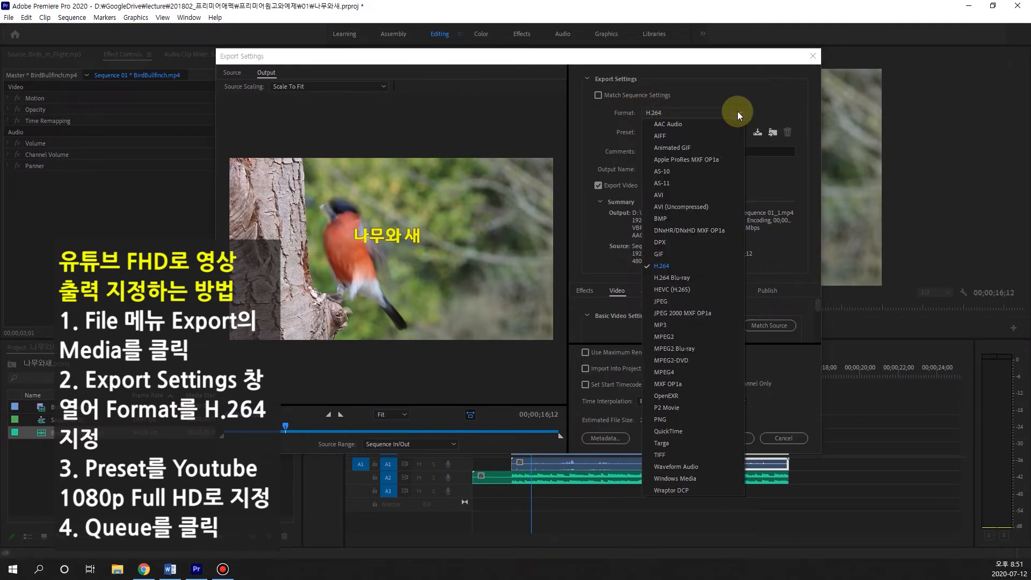
pyautogui.click(690, 266)
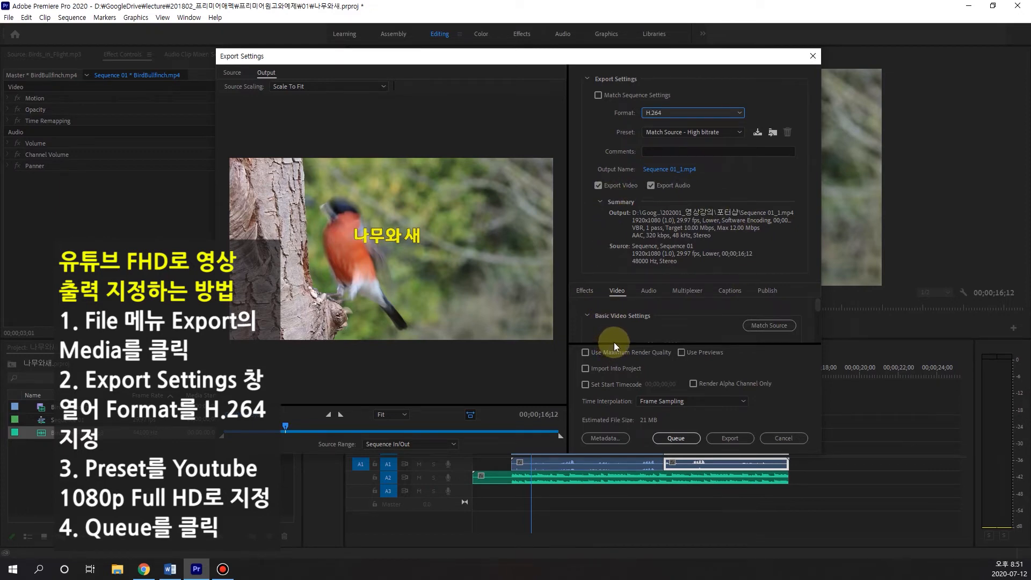
# - Apply the YouTube 1080p Full HD export preset and send the sequence to the Adobe Media Encoder queue
pyautogui.click(739, 132)
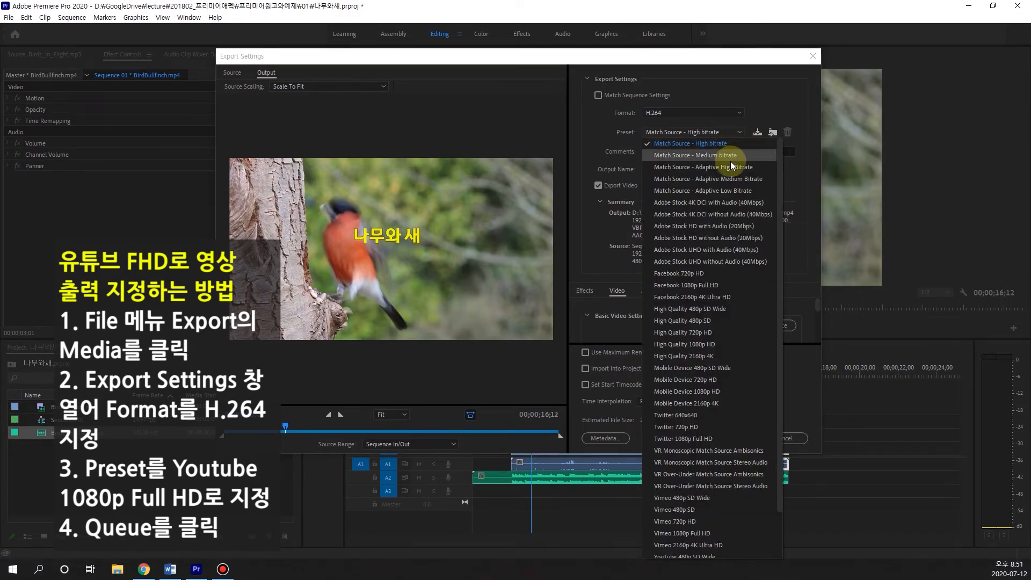
pyautogui.scroll(-1, 714, 256)
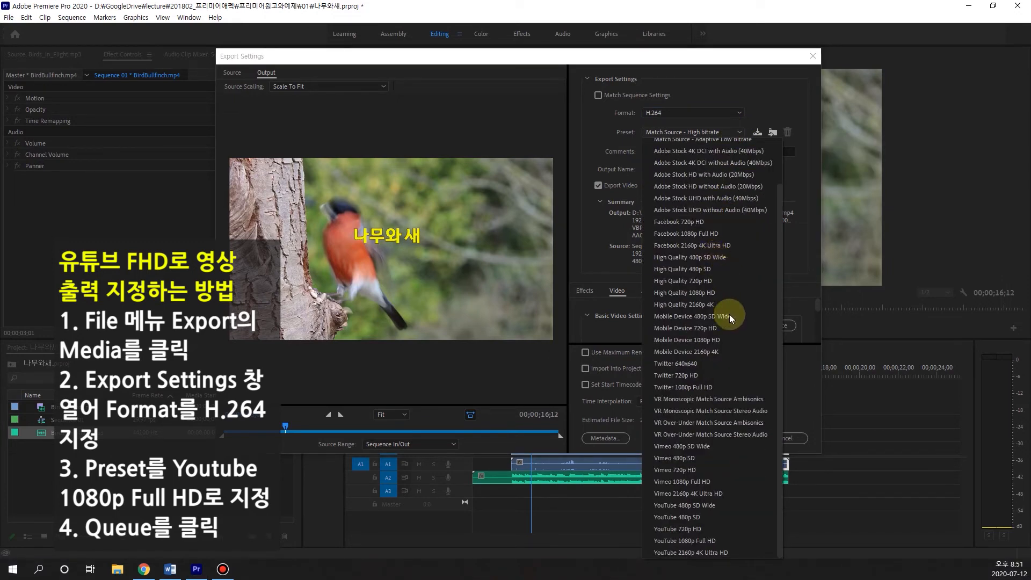
pyautogui.click(716, 541)
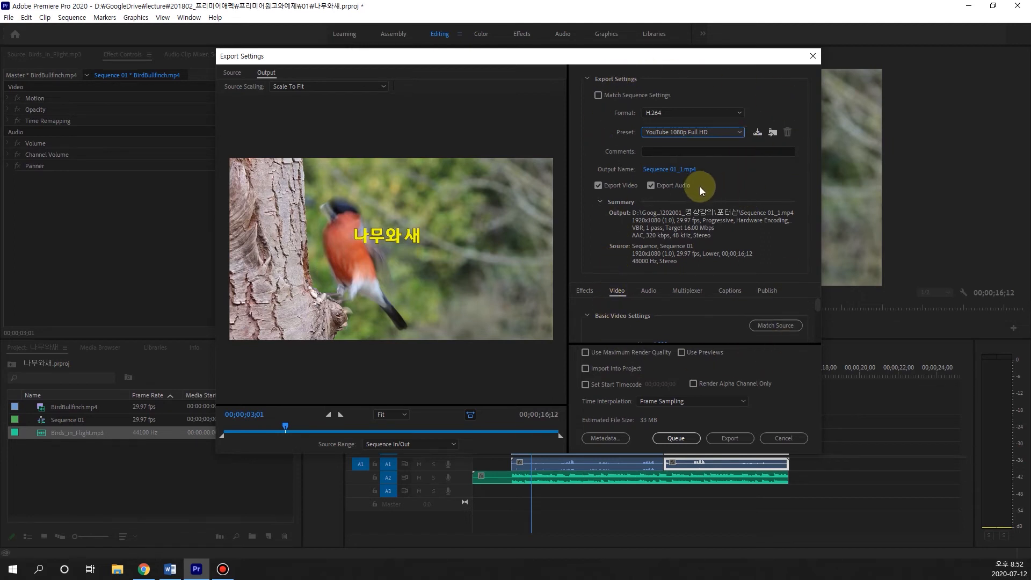
pyautogui.click(675, 438)
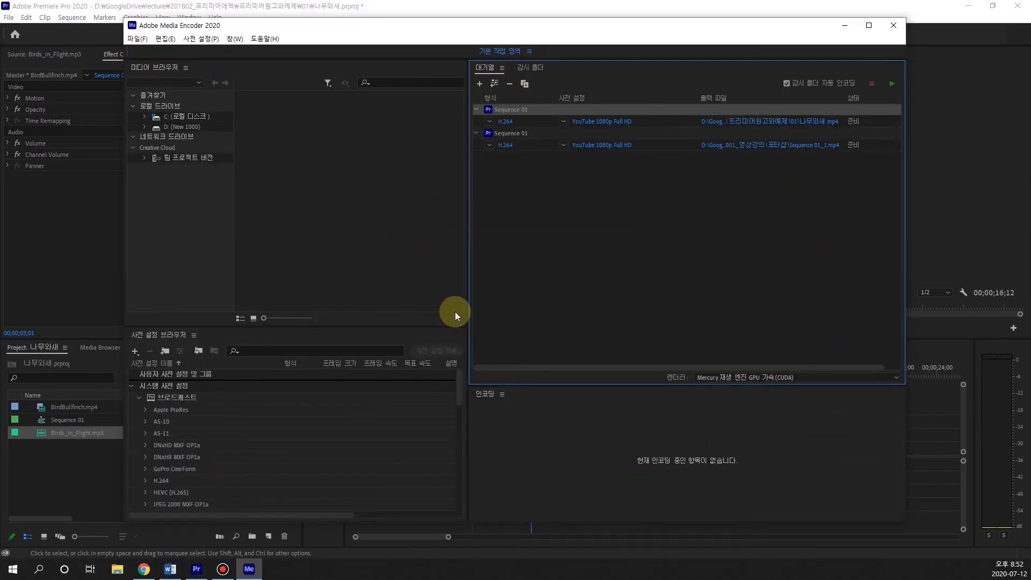
# - Remove the older Sequence 01 job that outputs 나무와새.mp4 from the encoding queue and confirm the removal
pyautogui.rightClick(865, 120)
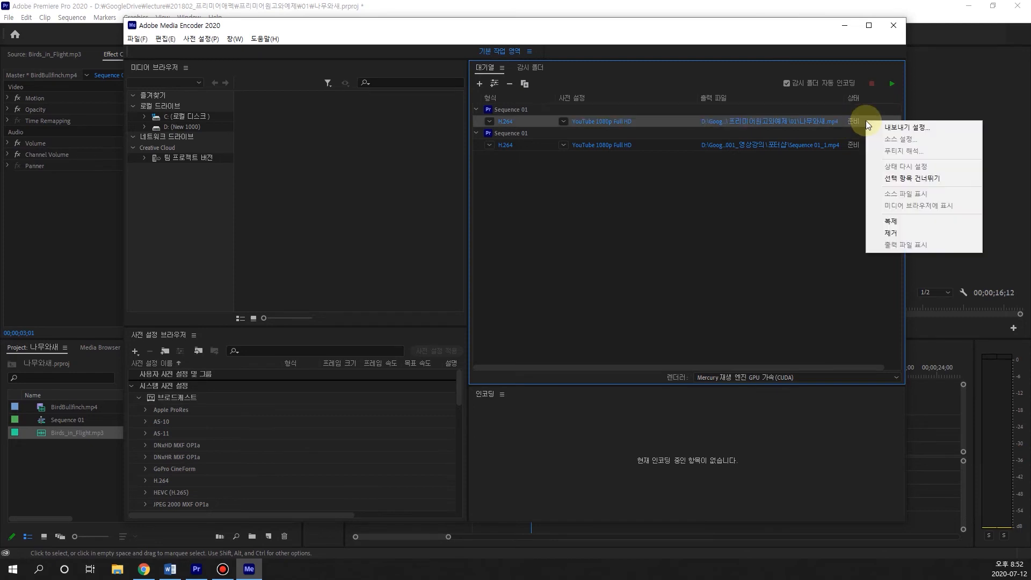
pyautogui.click(894, 234)
pyautogui.click(561, 303)
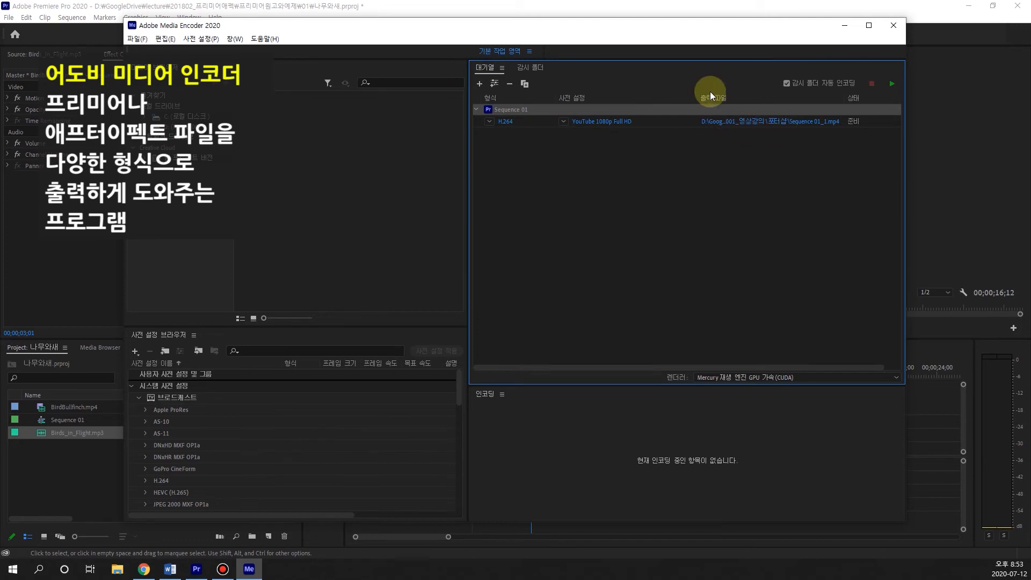
# - Open the output file location of the remaining queue job and browse to the 01 folder inside 프리미어원고와예제
pyautogui.click(816, 122)
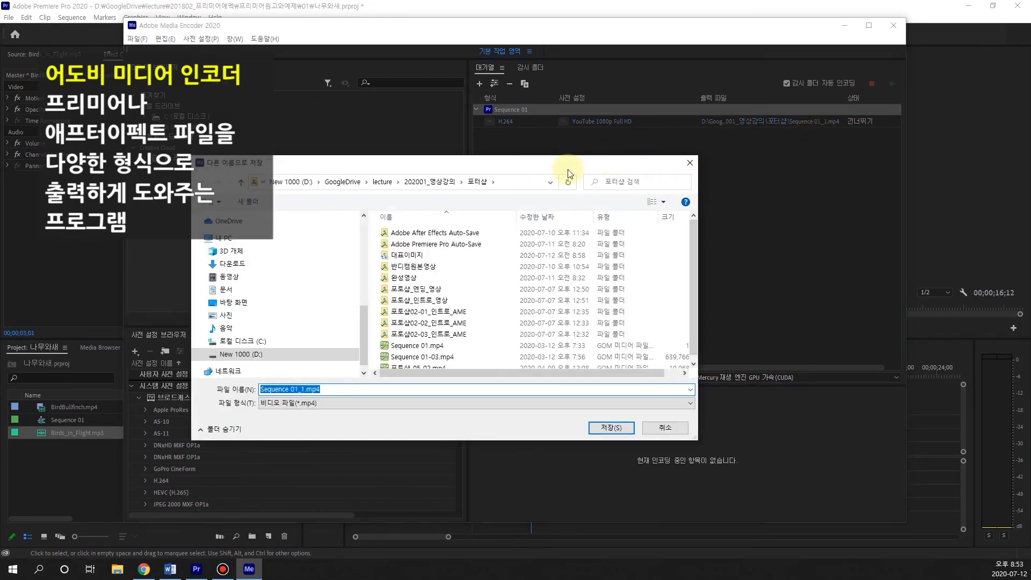
pyautogui.moveTo(567, 169); pyautogui.dragTo(700, 145)
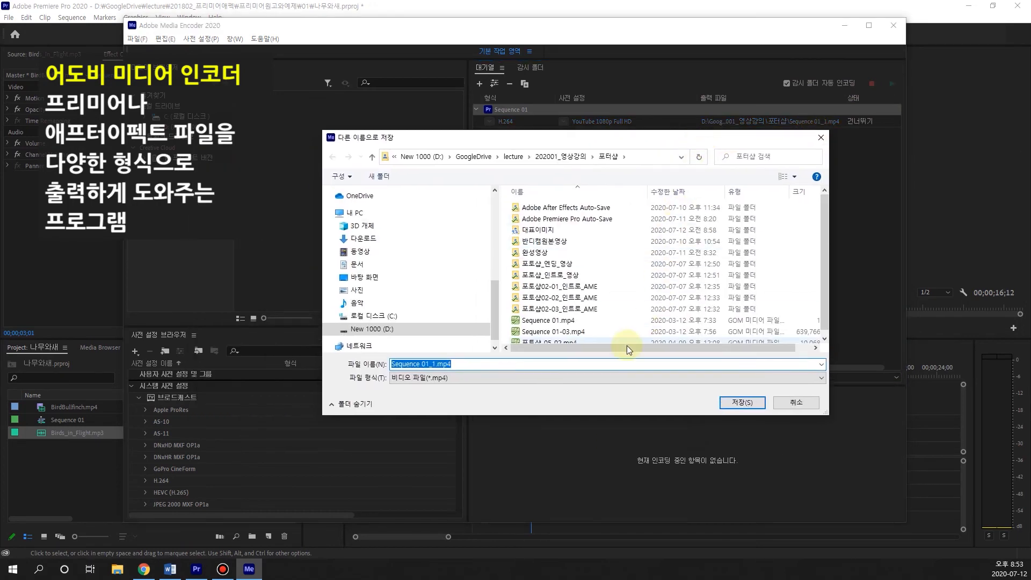
pyautogui.click(513, 157)
pyautogui.scroll(-3, 608, 325)
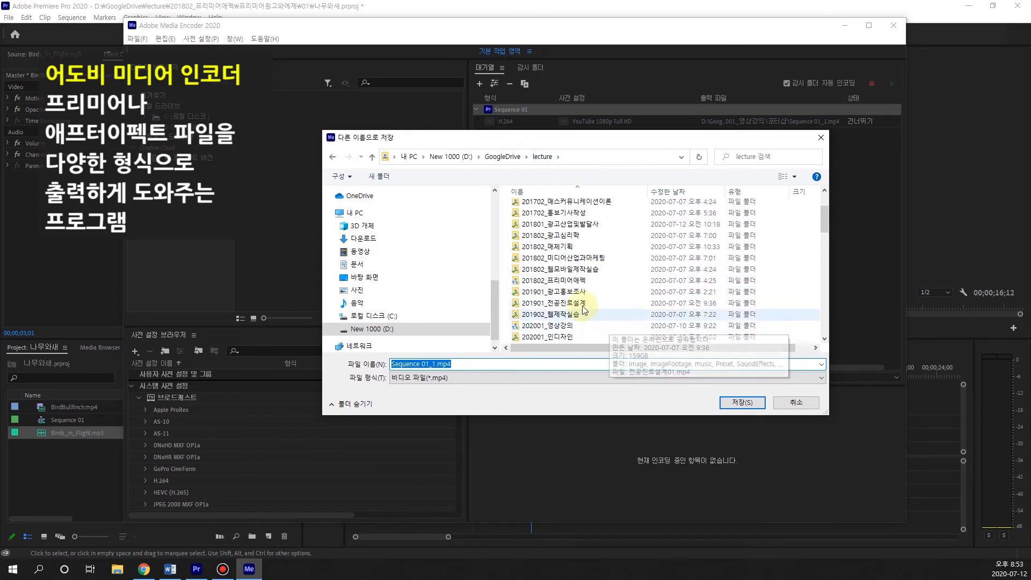
pyautogui.scroll(-1, 594, 299)
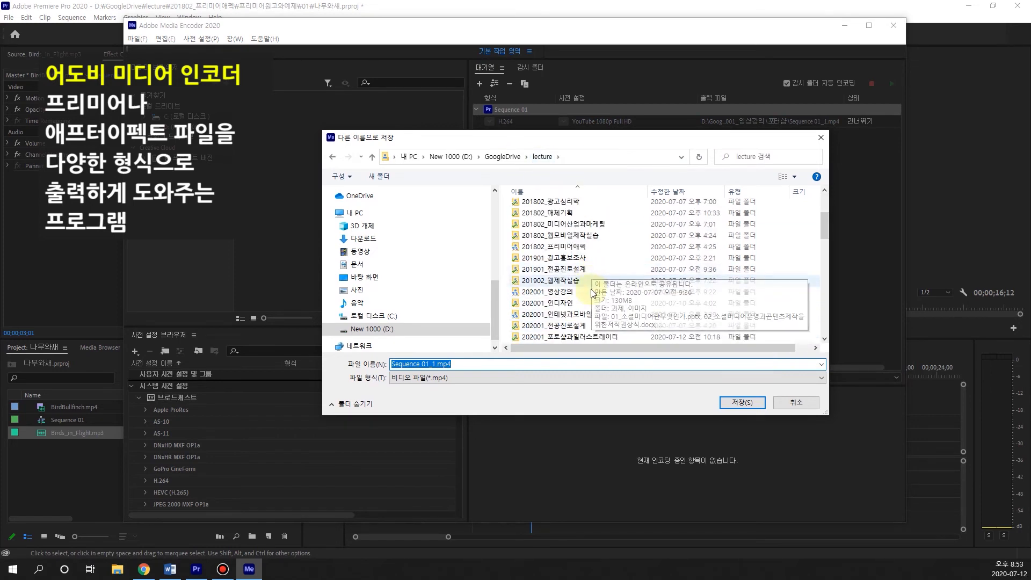
pyautogui.scroll(-1, 567, 228)
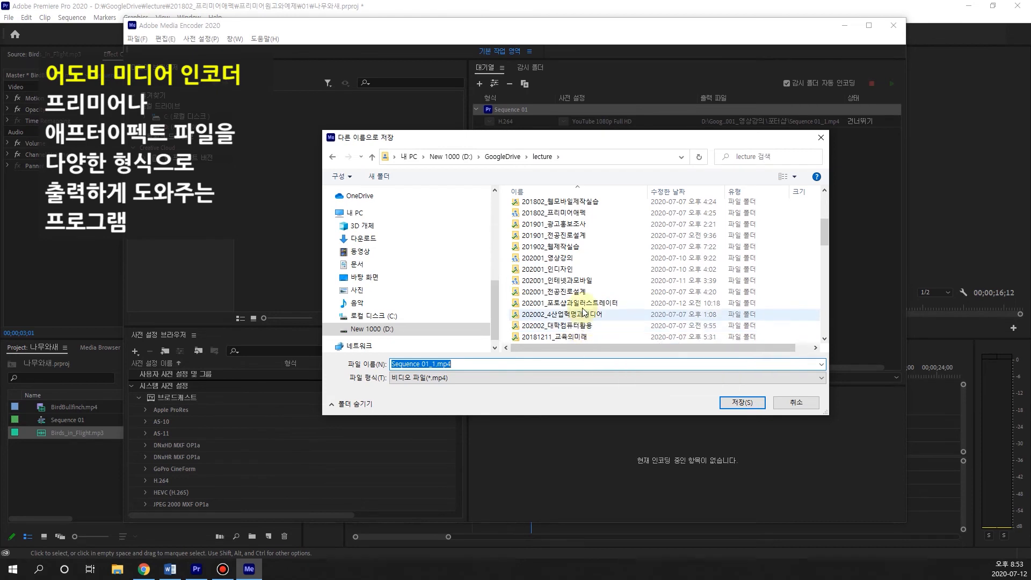
pyautogui.doubleClick(562, 213)
pyautogui.scroll(-1, 590, 303)
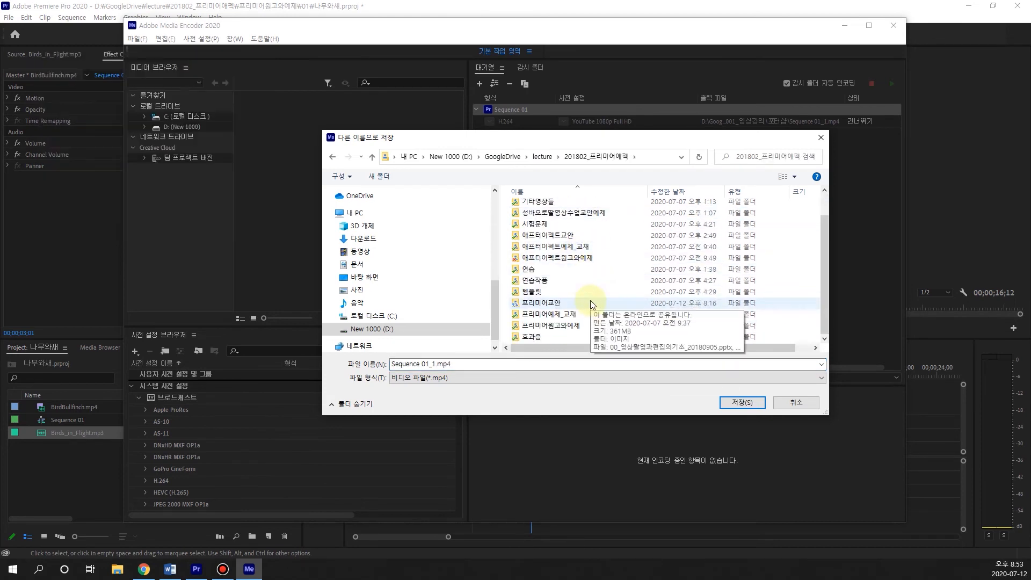
pyautogui.doubleClick(561, 325)
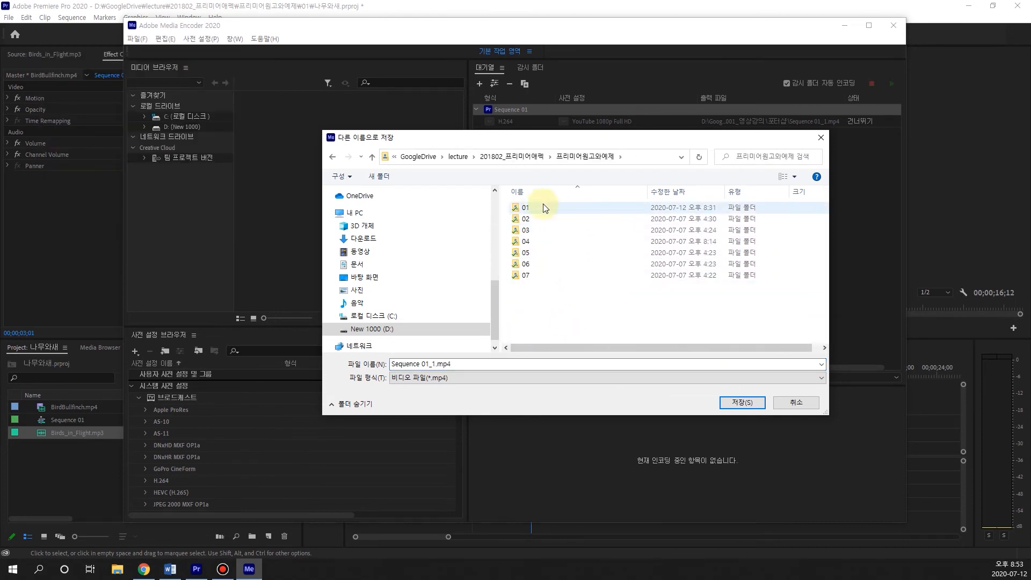
pyautogui.doubleClick(548, 207)
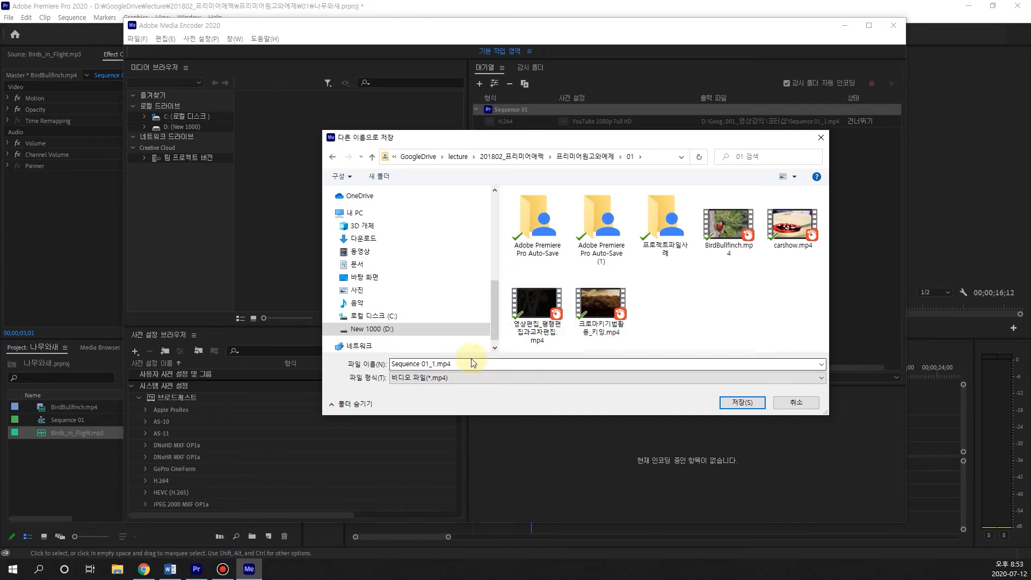
# - Name the output file 나무와새.mp4 and save it as the queue job's destination
pyautogui.click(435, 364)
pyautogui.click(435, 364)
pyautogui.moveTo(435, 364); pyautogui.dragTo(382, 365)
pyautogui.press('BackSpace')
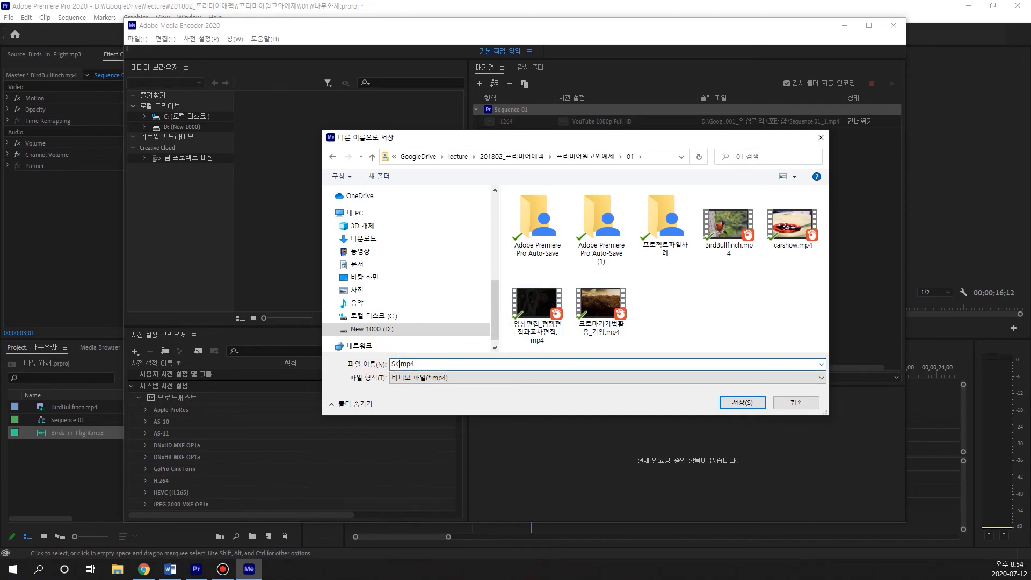
pyautogui.write('나무와새_ㅇ완ㅅㅇ')
pyautogui.click(388, 397)
pyautogui.click(433, 364)
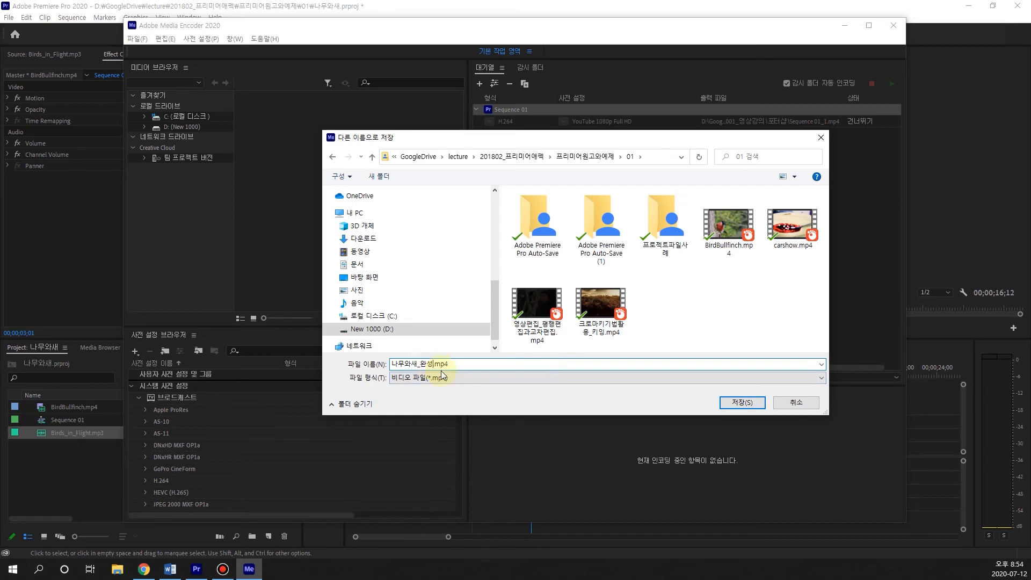
pyautogui.press('BackSpace')
pyautogui.press('BackSpace')
pyautogui.press('BackSpace')
pyautogui.click(743, 403)
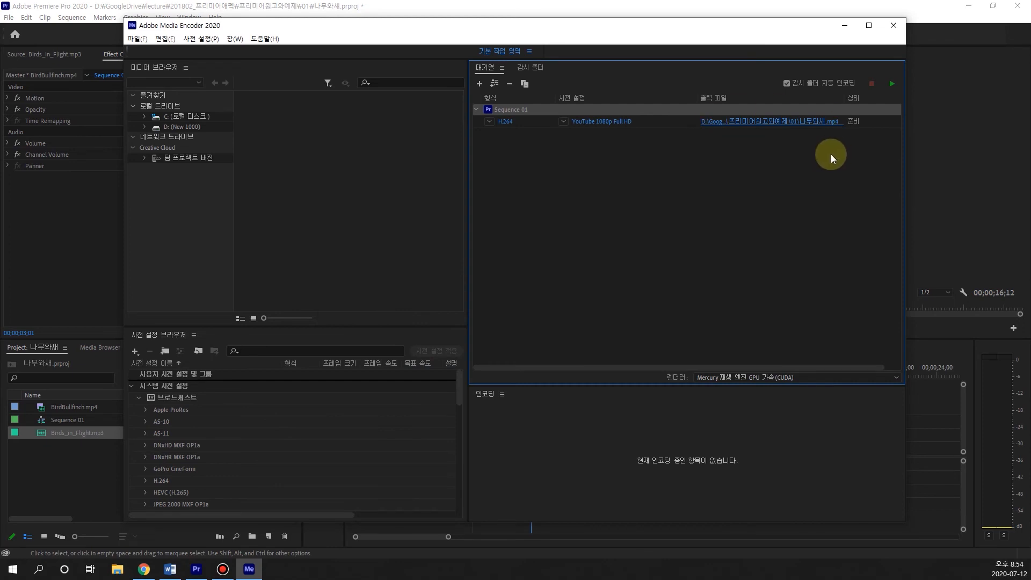
# - Start encoding the queue and open the folder containing the exported 나무와새.mp4
pyautogui.click(893, 83)
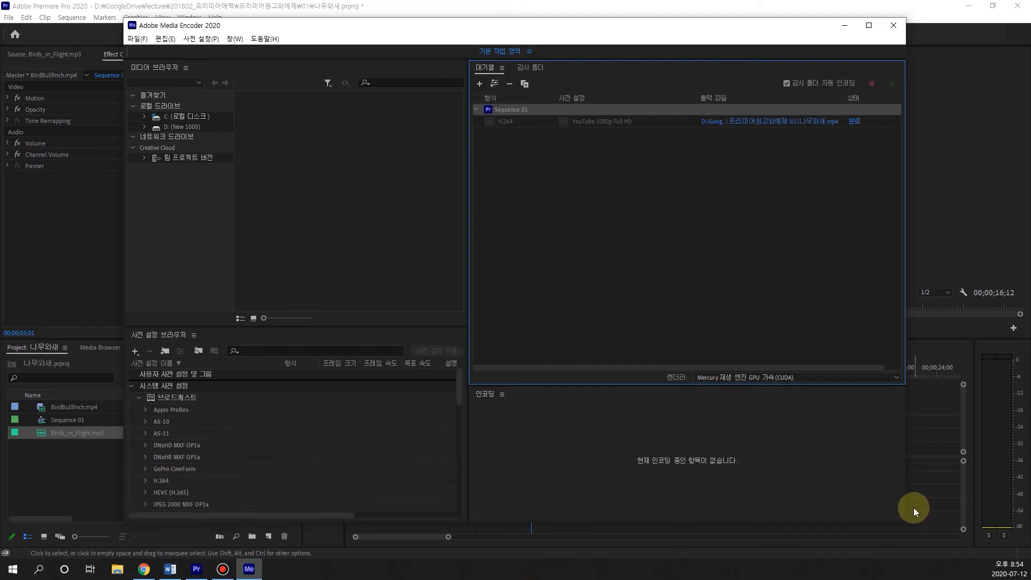
pyautogui.click(827, 123)
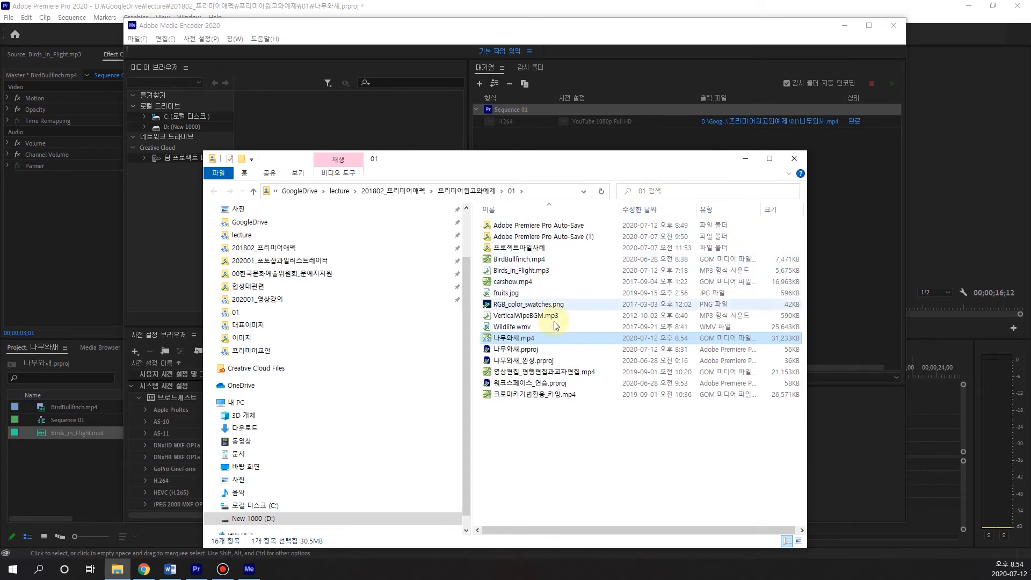
# - Play the exported 나무와새.mp4 in GOM Player, shrinking and repositioning the player window to fit the screen
pyautogui.moveTo(528, 345)
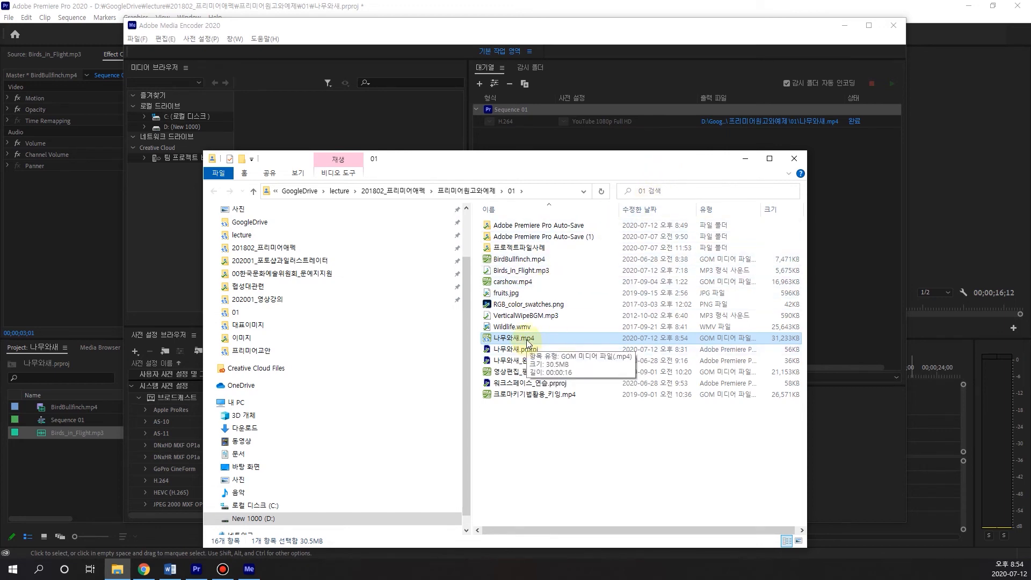
pyautogui.doubleClick(528, 339)
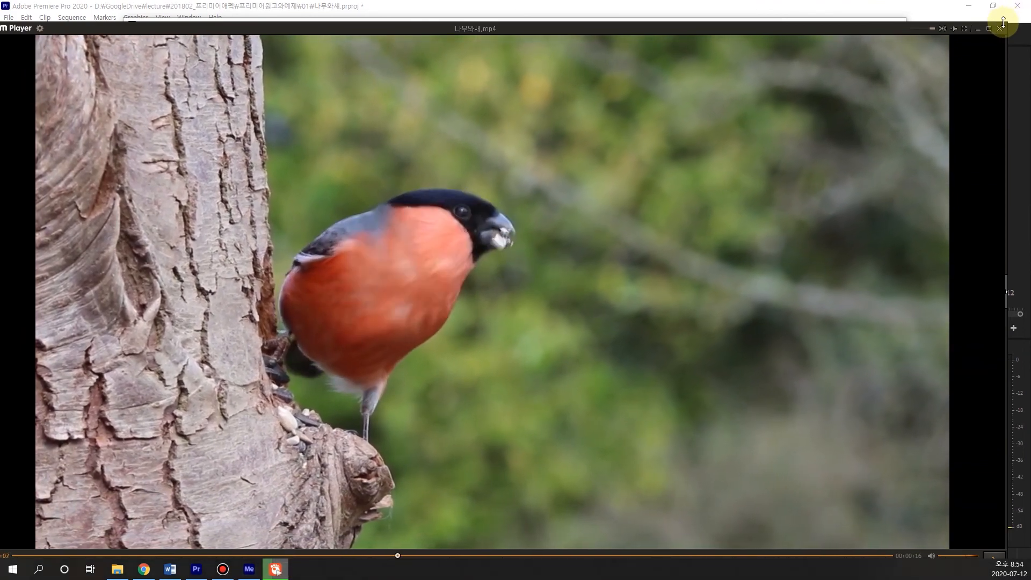
pyautogui.moveTo(1003, 21); pyautogui.dragTo(764, 123)
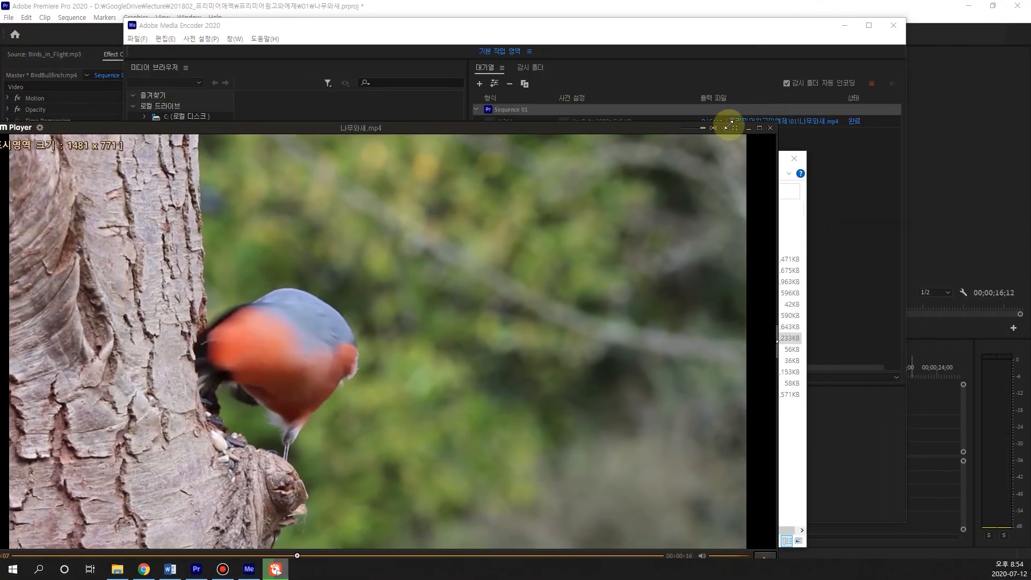
pyautogui.moveTo(605, 131); pyautogui.dragTo(756, 44)
pyautogui.moveTo(610, 466); pyautogui.dragTo(118, 467)
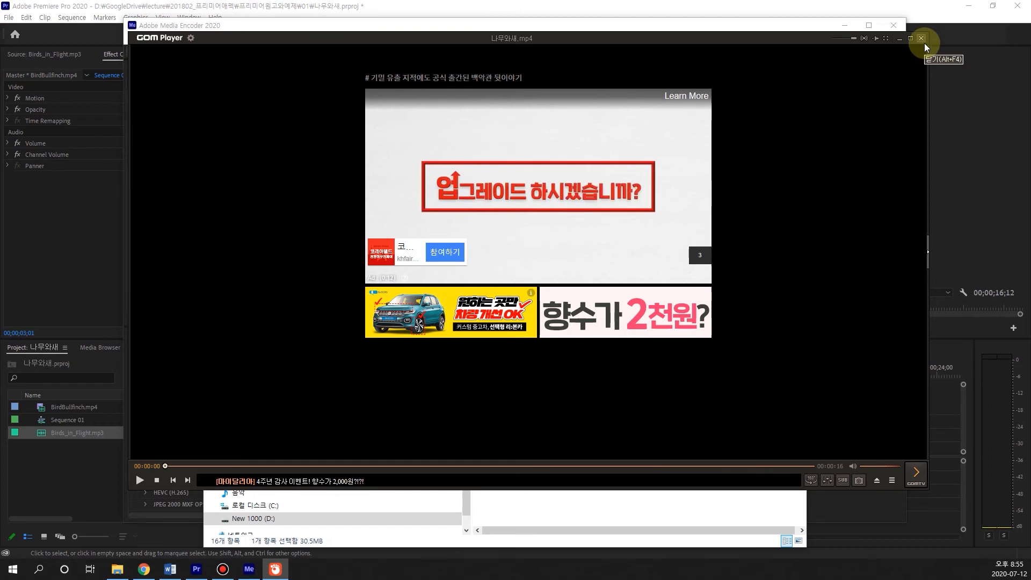
# - Close the video player, the output folder window and Media Encoder to return to Premiere Pro
pyautogui.click(921, 38)
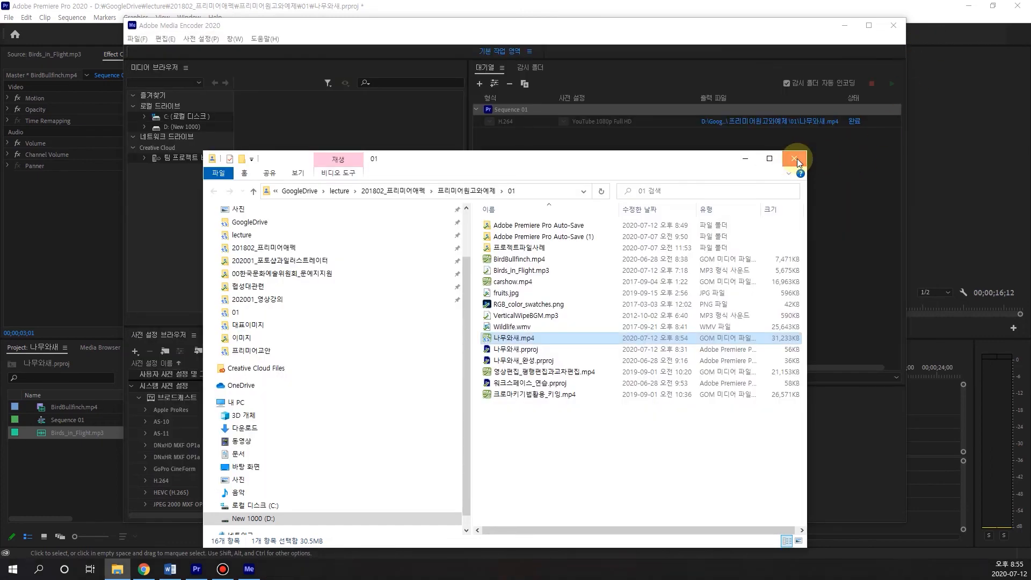
pyautogui.click(796, 159)
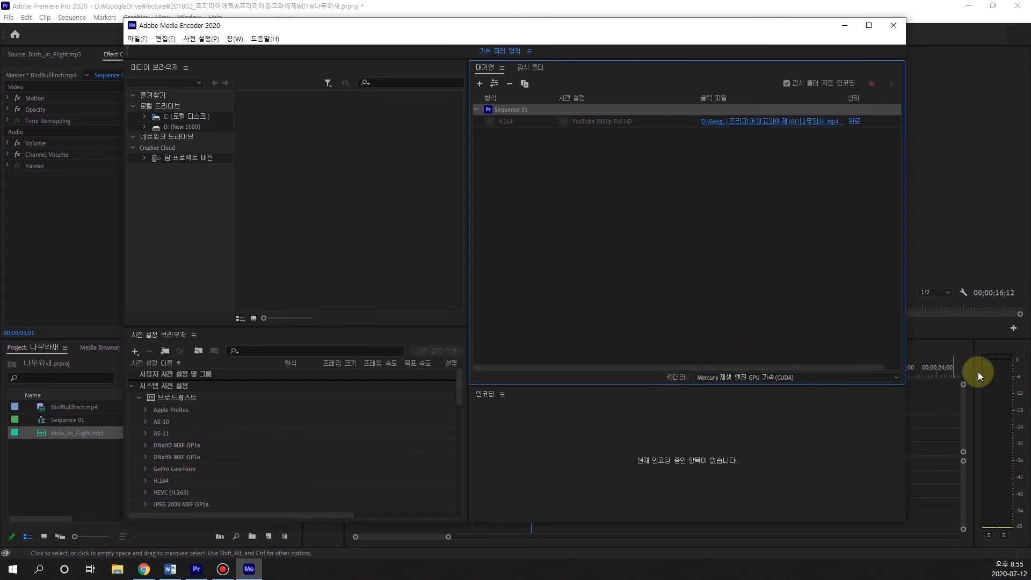
pyautogui.click(893, 28)
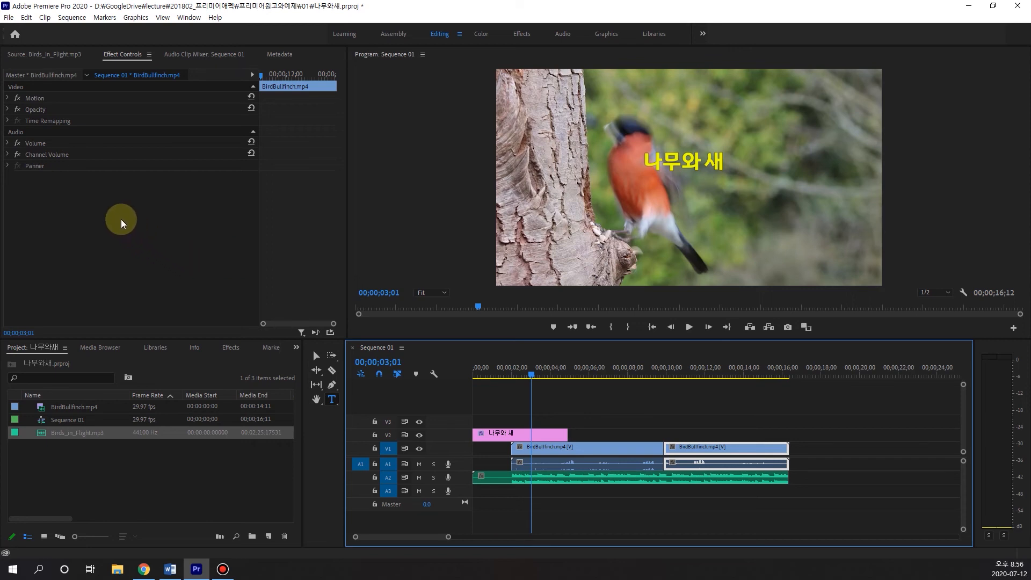
# - Save the project as a new version named 나무와새_202007122057.prproj in the 01 folder
pyautogui.click(9, 18)
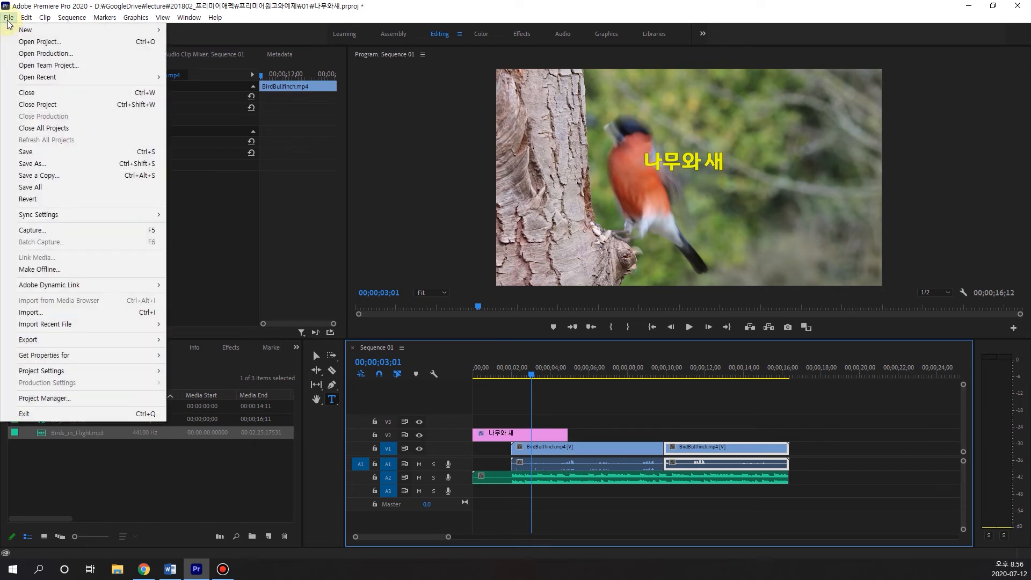
pyautogui.click(91, 164)
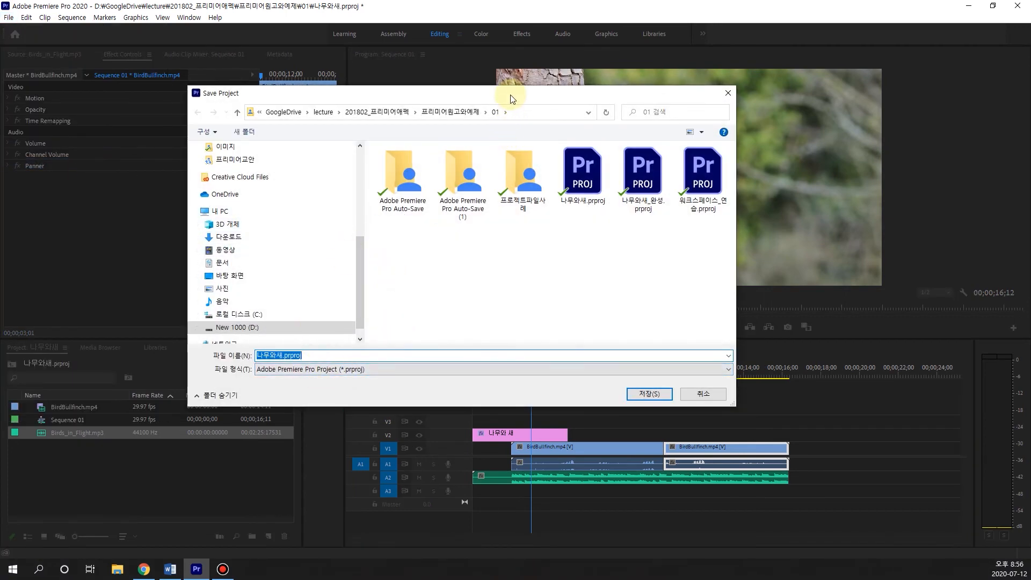
pyautogui.moveTo(510, 97); pyautogui.dragTo(544, 127)
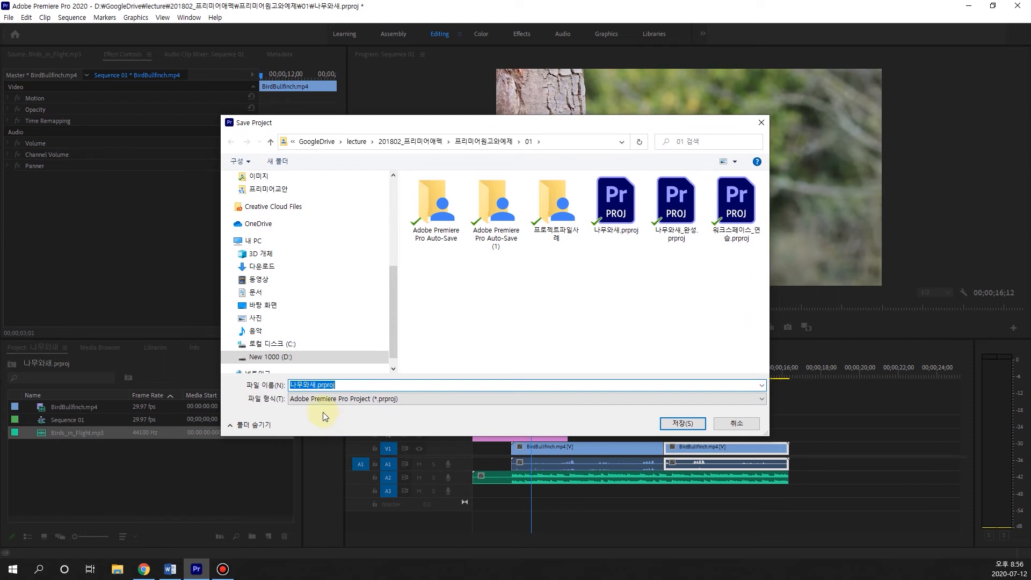
pyautogui.click(316, 385)
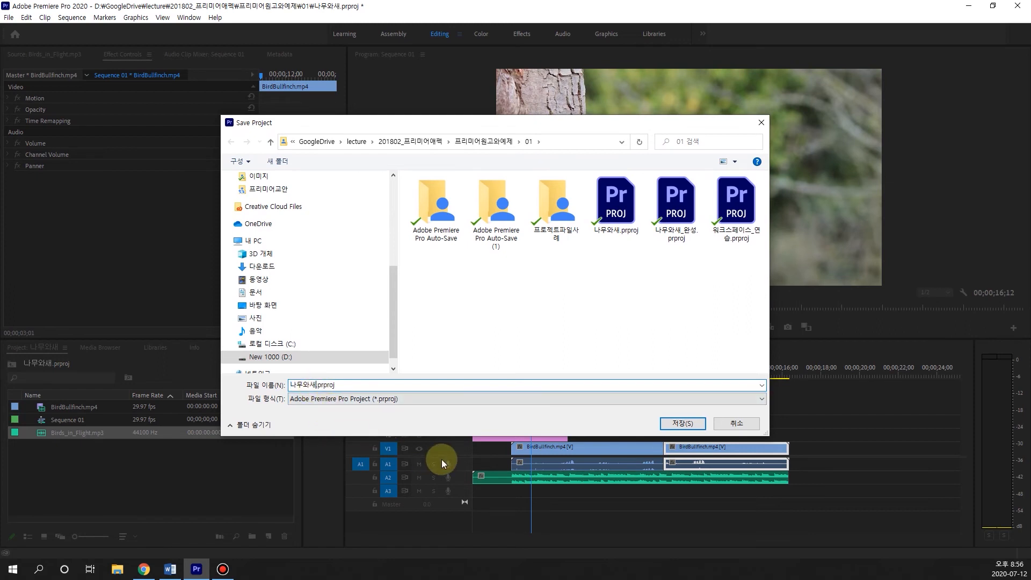
pyautogui.write('_20200712')
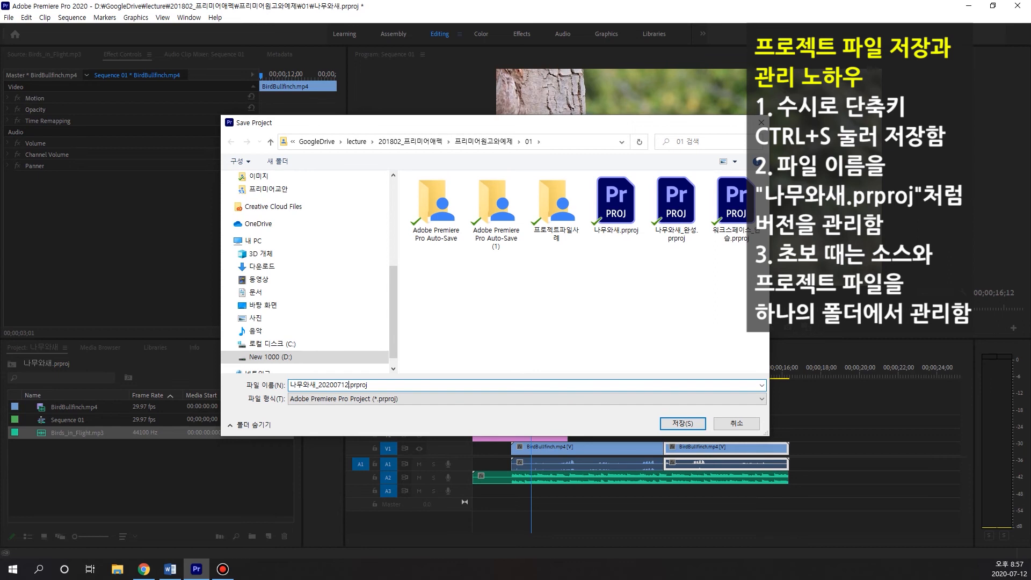
pyautogui.write('2057')
pyautogui.click(765, 402)
pyautogui.click(765, 402)
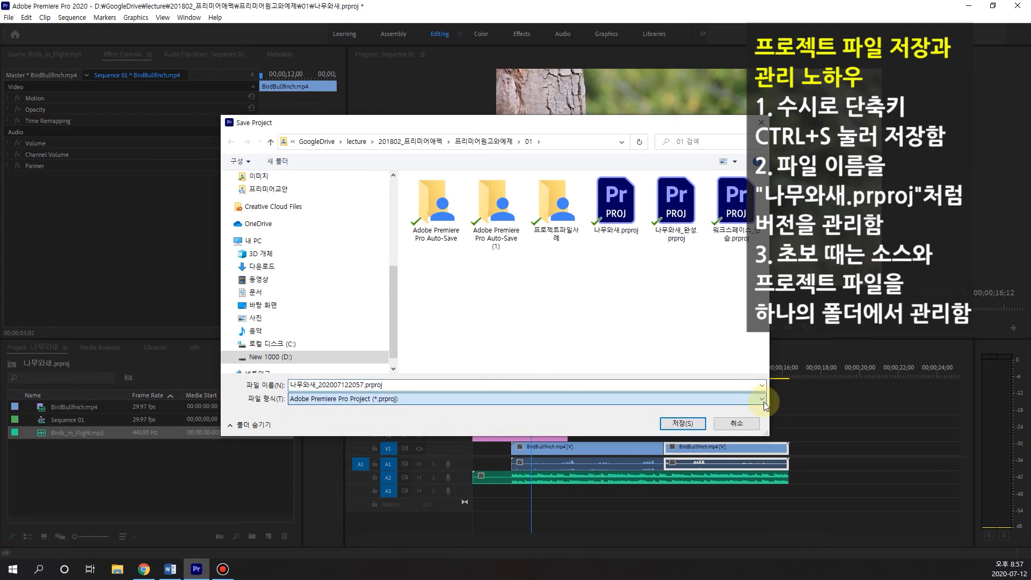
pyautogui.click(413, 384)
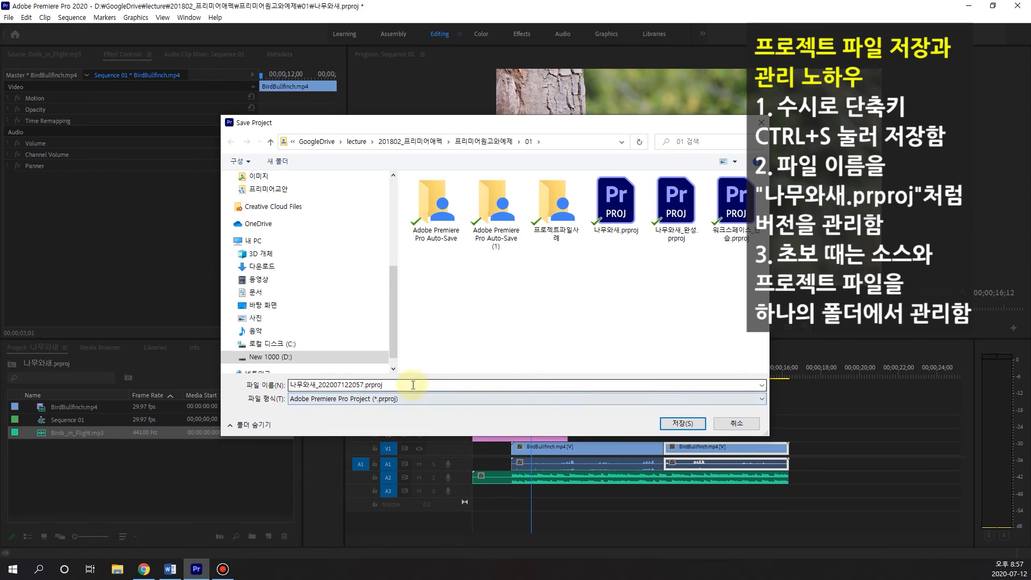
pyautogui.click(682, 424)
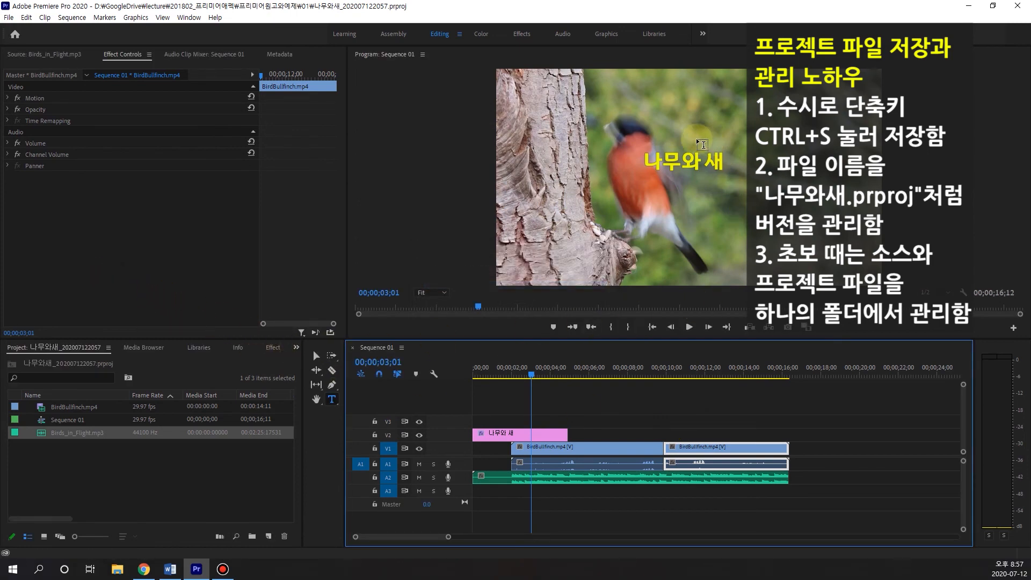
# - Open the Home screen to view the recent projects, resize and reposition its window, and close it
pyautogui.click(15, 35)
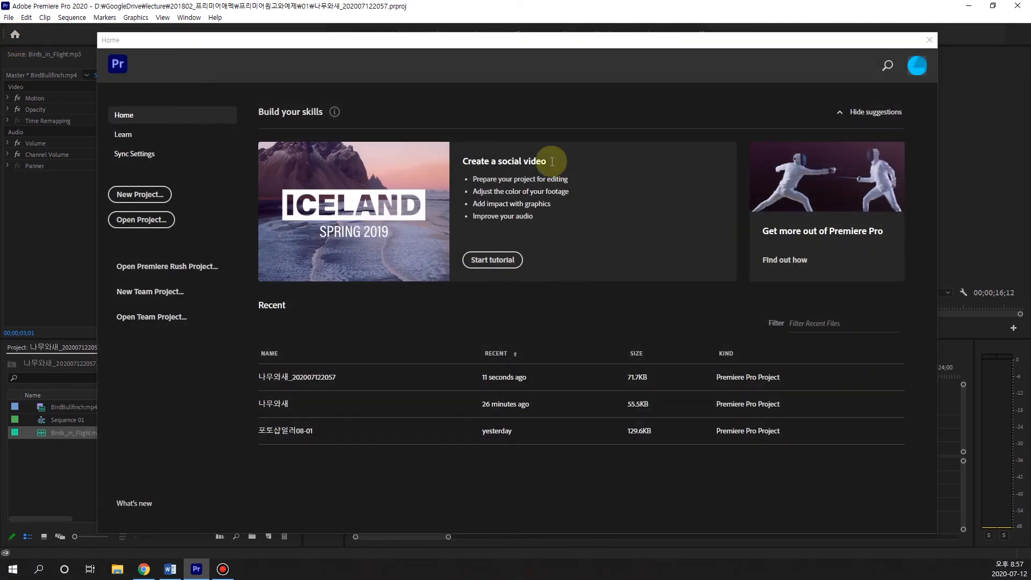
pyautogui.moveTo(164, 44); pyautogui.dragTo(129, 47)
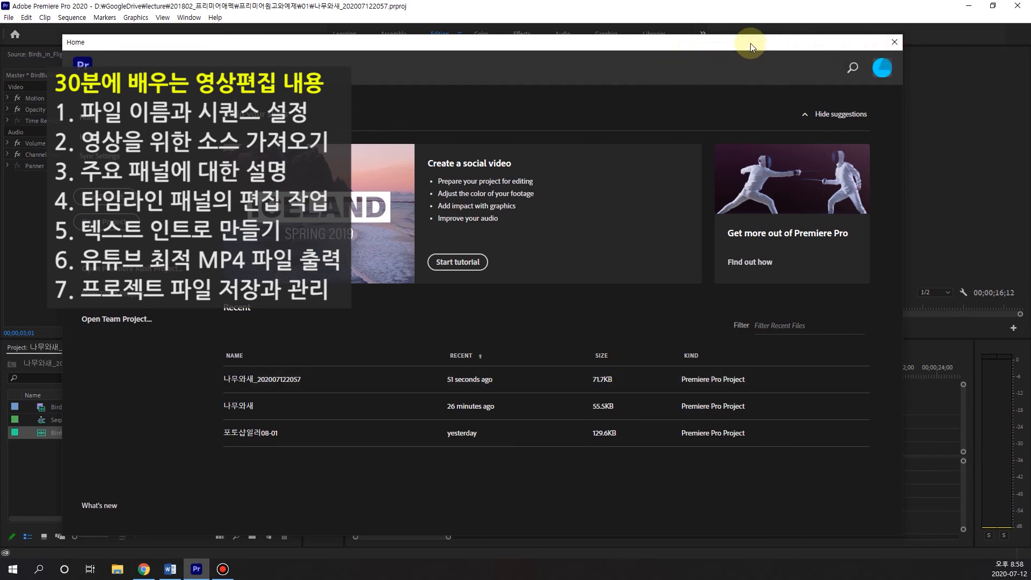
pyautogui.moveTo(900, 35); pyautogui.dragTo(672, 134)
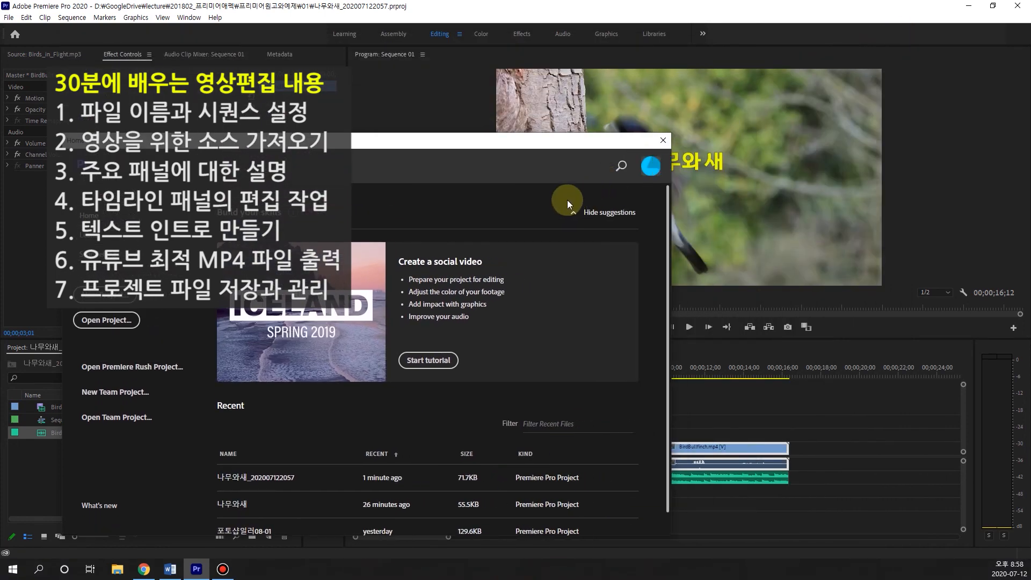
pyautogui.moveTo(490, 144); pyautogui.dragTo(691, 97)
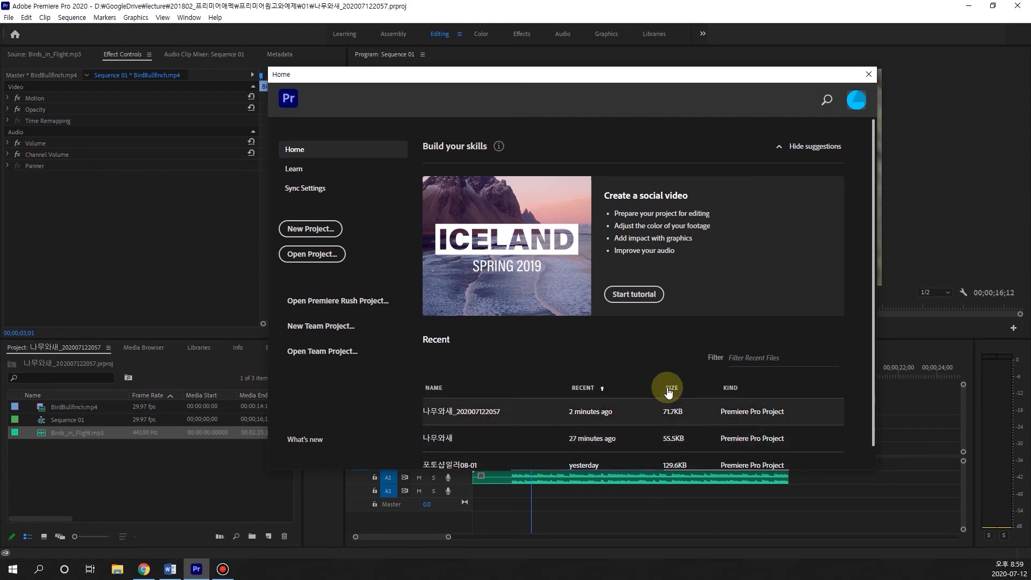
pyautogui.click(869, 74)
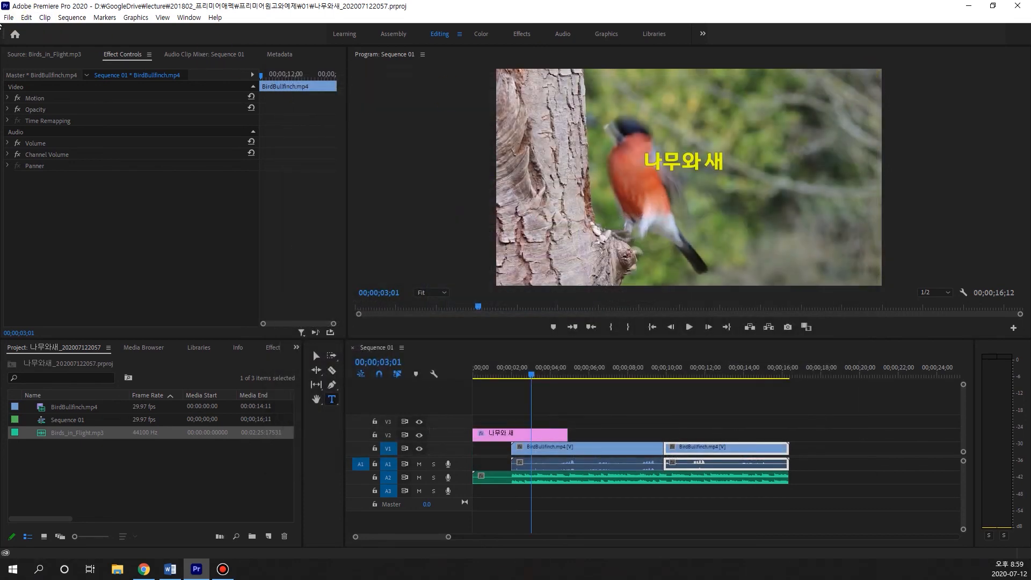
# - Review the project saving commands and save the current project under its existing name
pyautogui.click(10, 18)
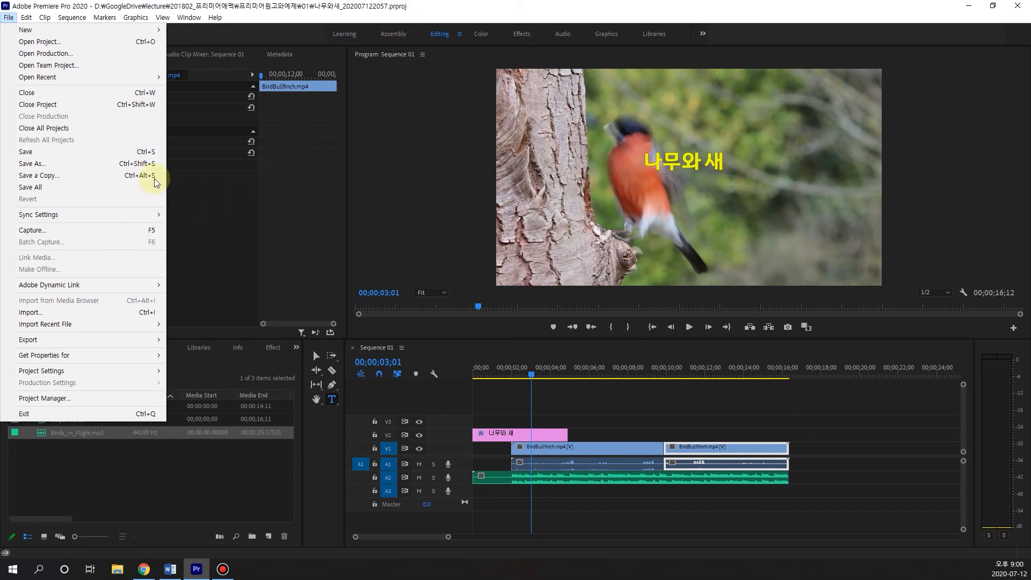
pyautogui.click(201, 232)
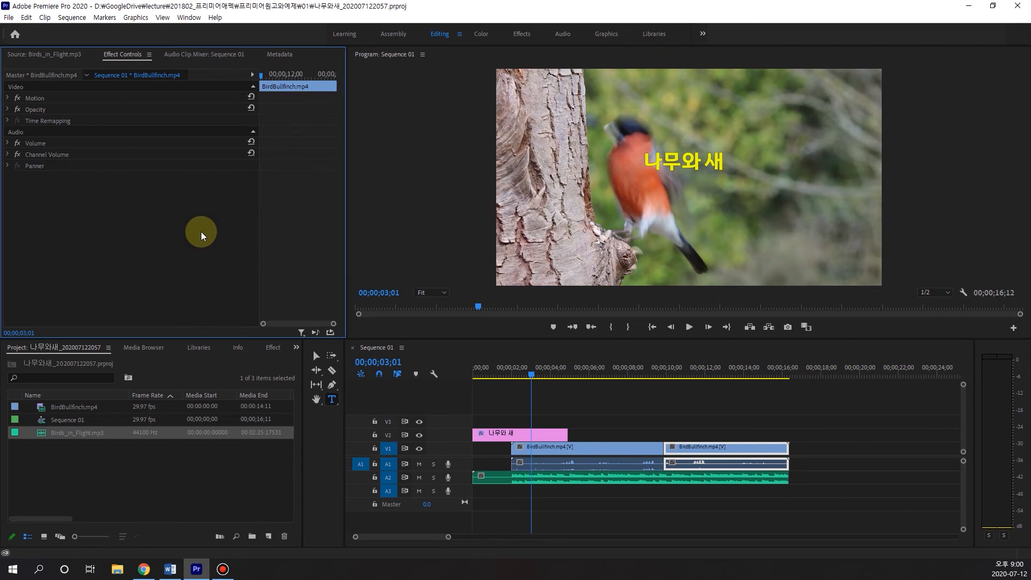
pyautogui.hotkey('ctrl', 's')
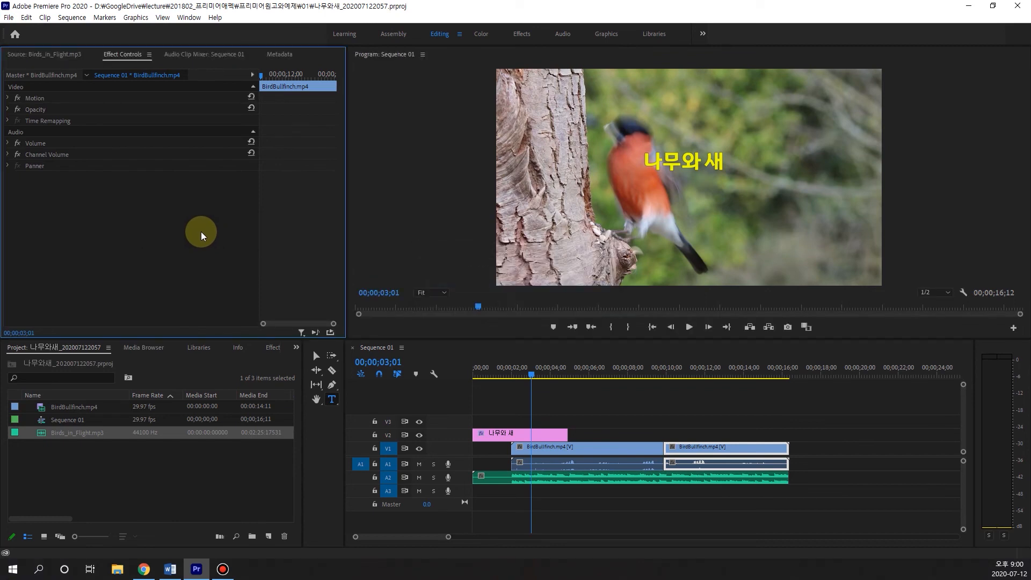